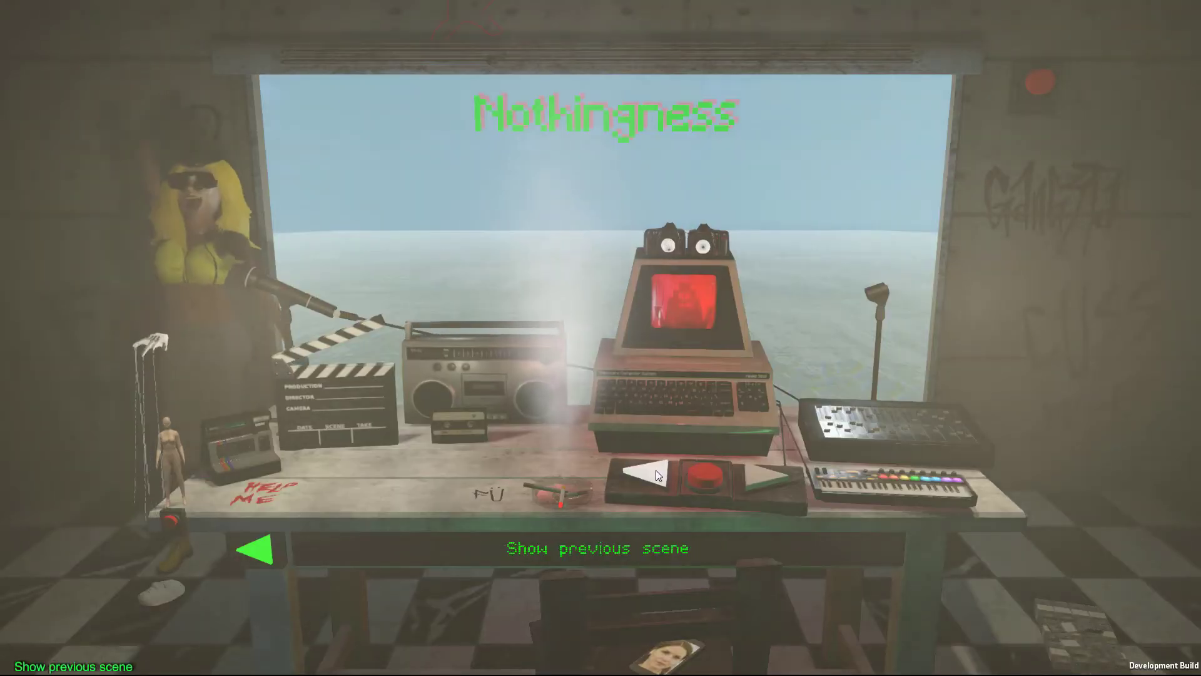
# Advance through the scenes to the Dunk Tank carnival scene and load it
pyautogui.click(770, 477)
pyautogui.click(765, 477)
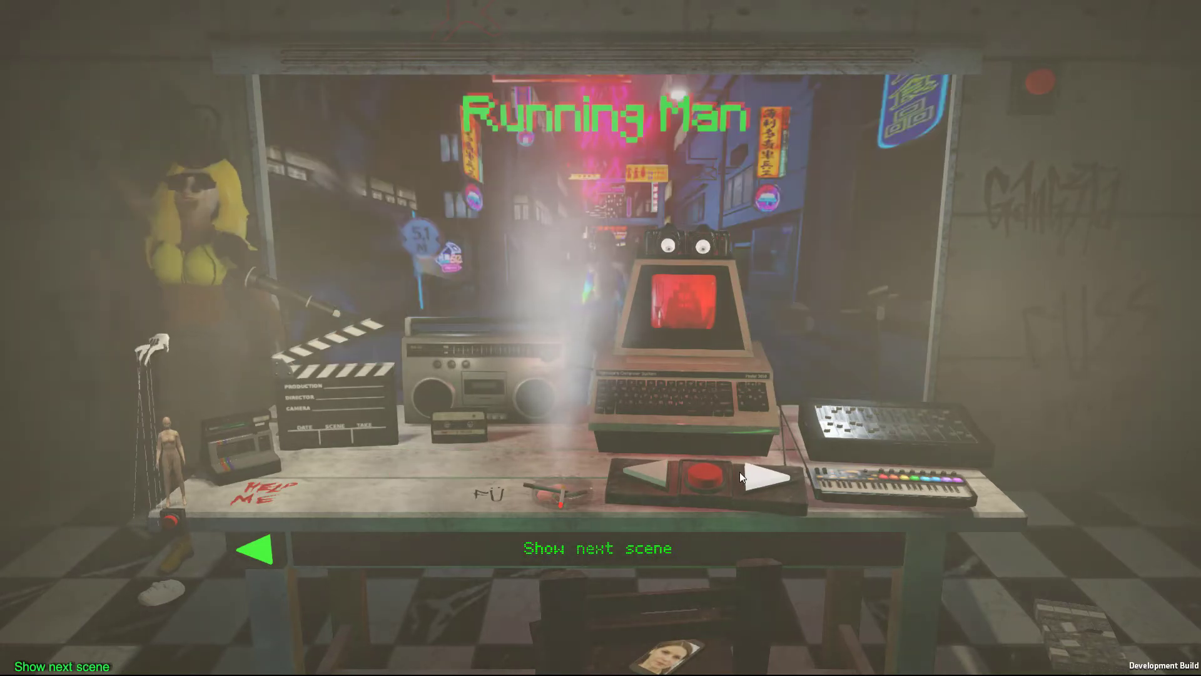
pyautogui.click(758, 473)
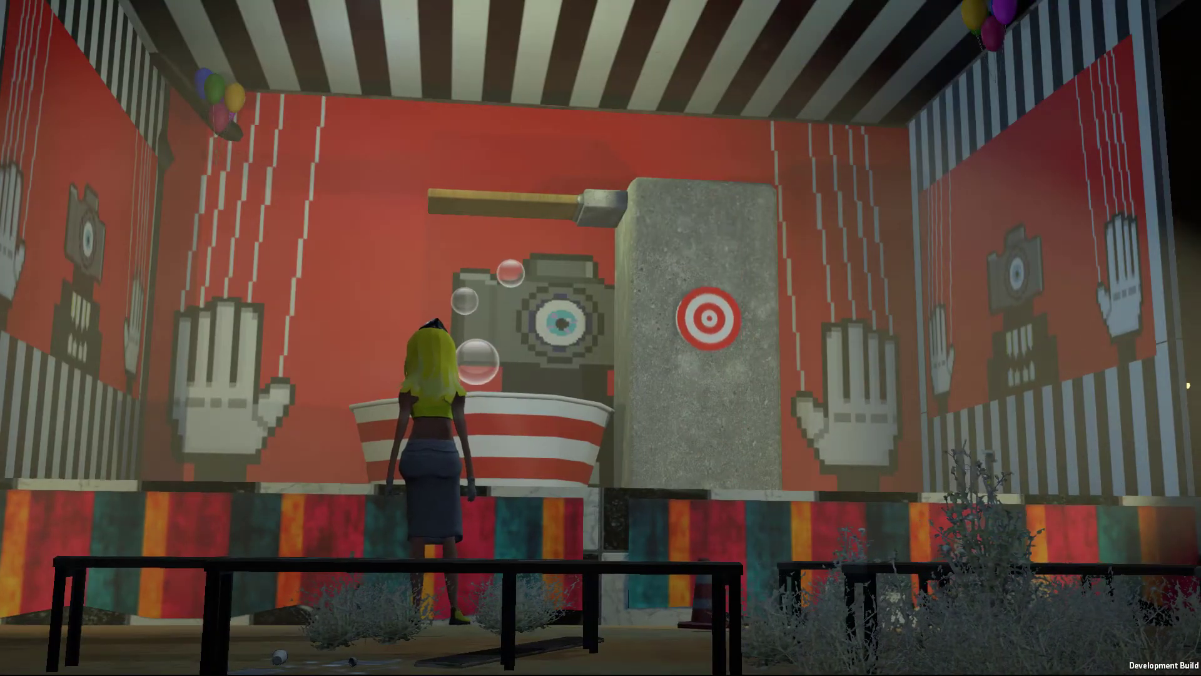
# Switch to OBS Studio, maximize its window, and focus the stream chat message box
pyautogui.hotkey('alt', 'Tab')
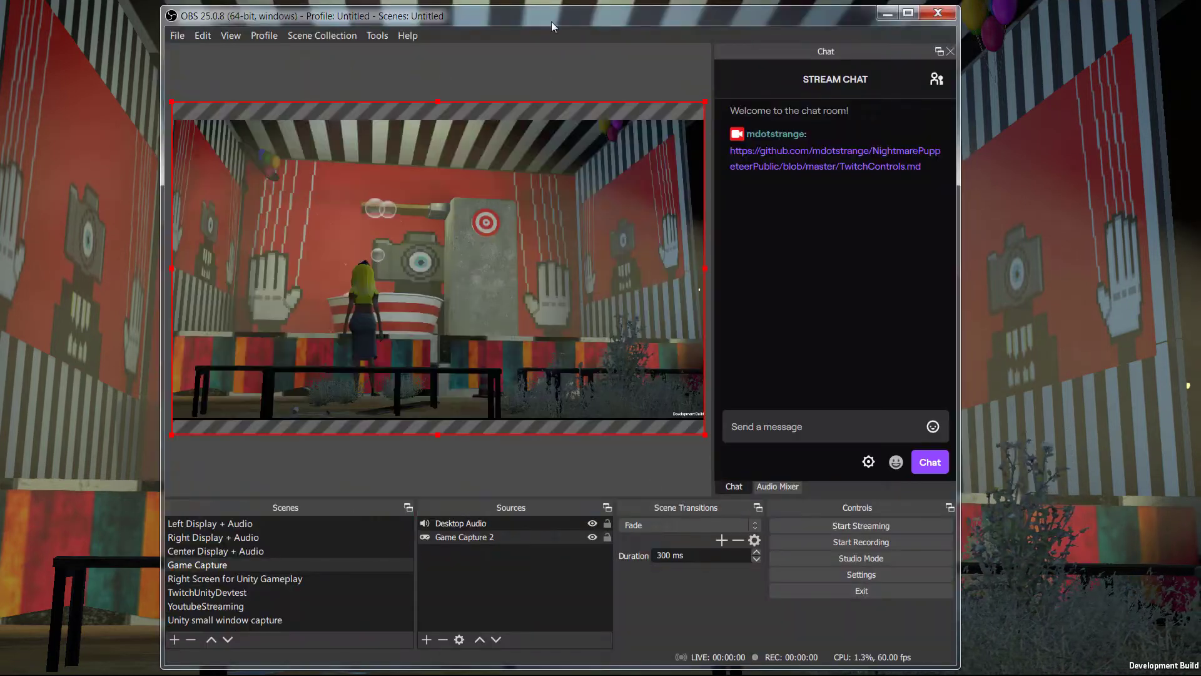
pyautogui.click(908, 13)
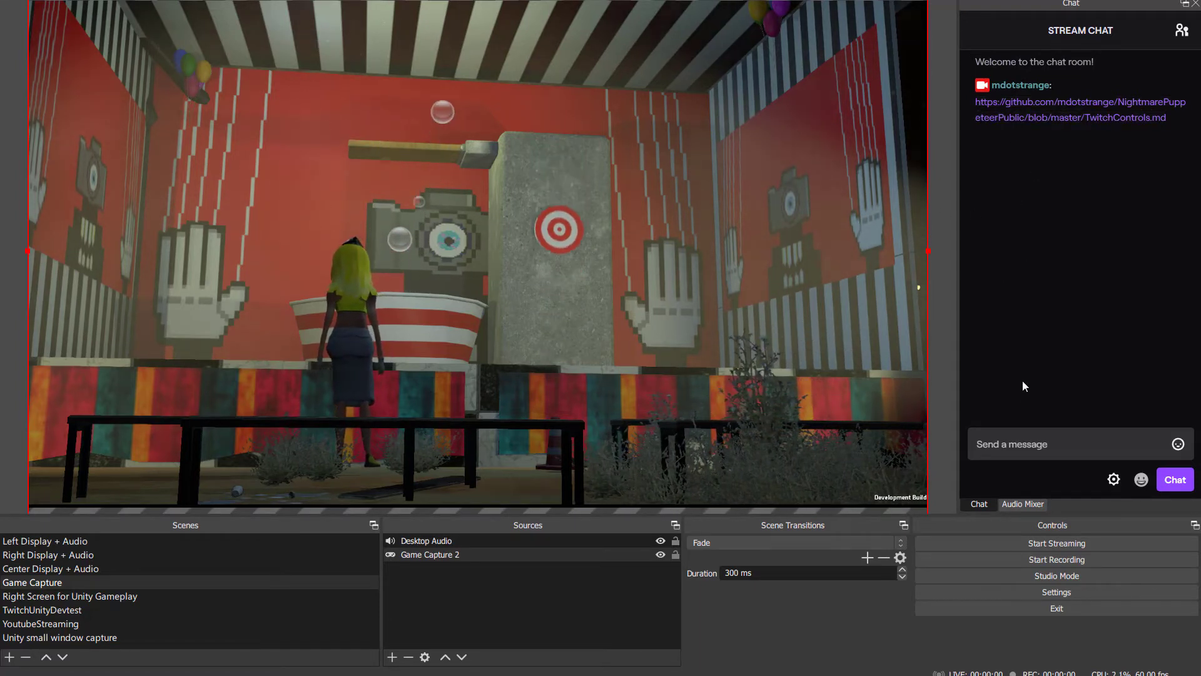
pyautogui.click(1003, 445)
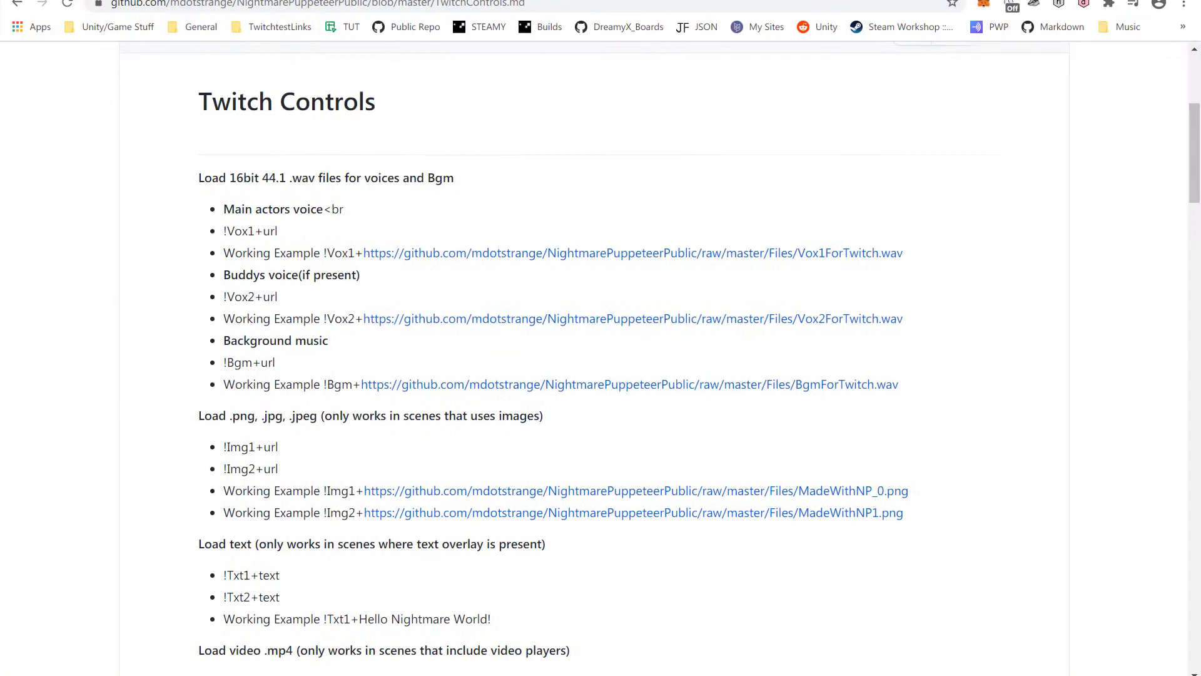
# Scroll the TwitchControls.md page down to the HKLR throw commands, then select the address bar
pyautogui.scroll(-1, 920, 229)
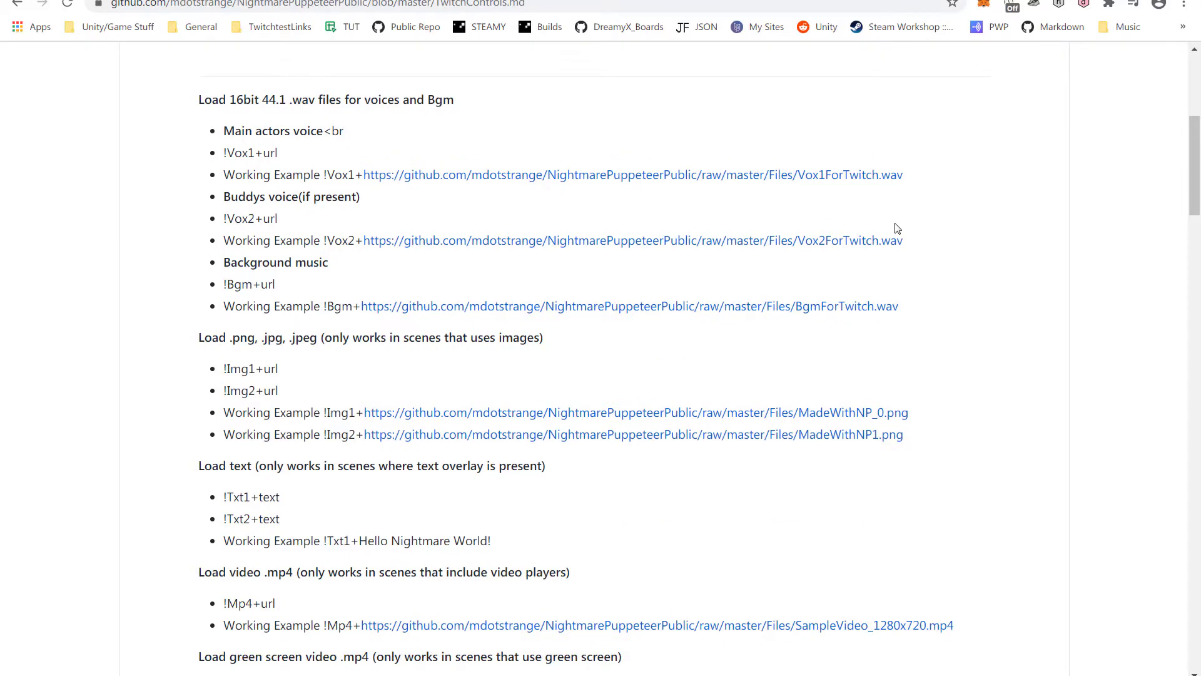
pyautogui.scroll(-3, 897, 228)
pyautogui.scroll(-2, 897, 230)
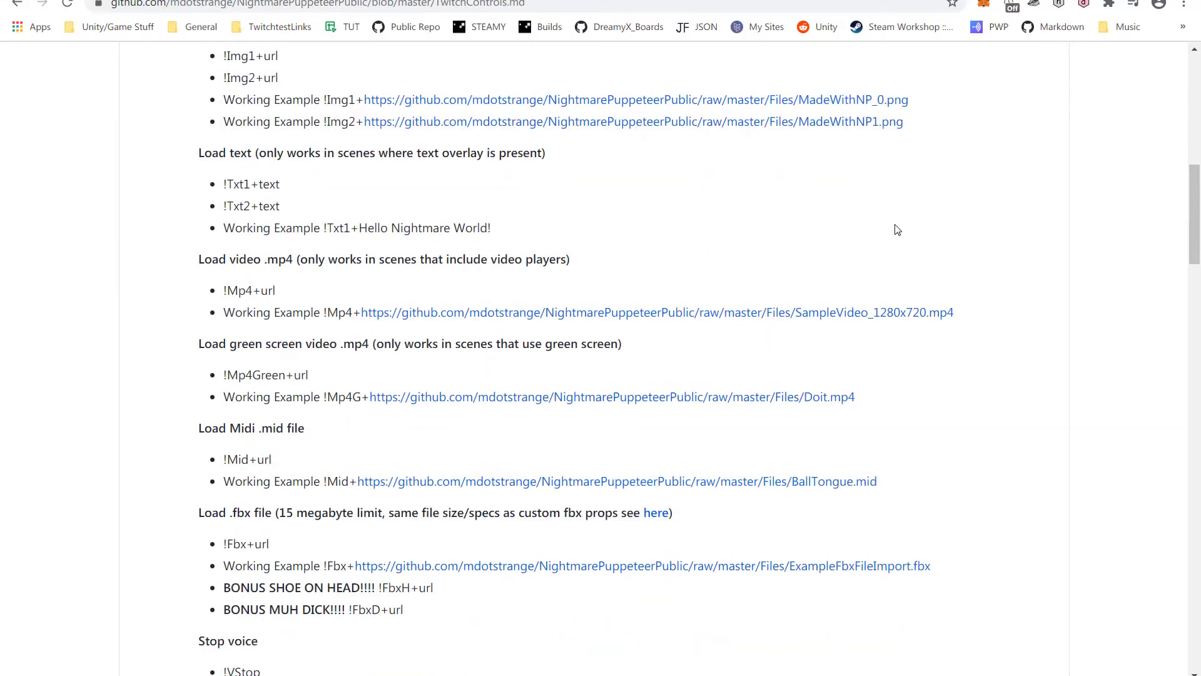
pyautogui.scroll(-1, 898, 231)
pyautogui.scroll(-2, 898, 230)
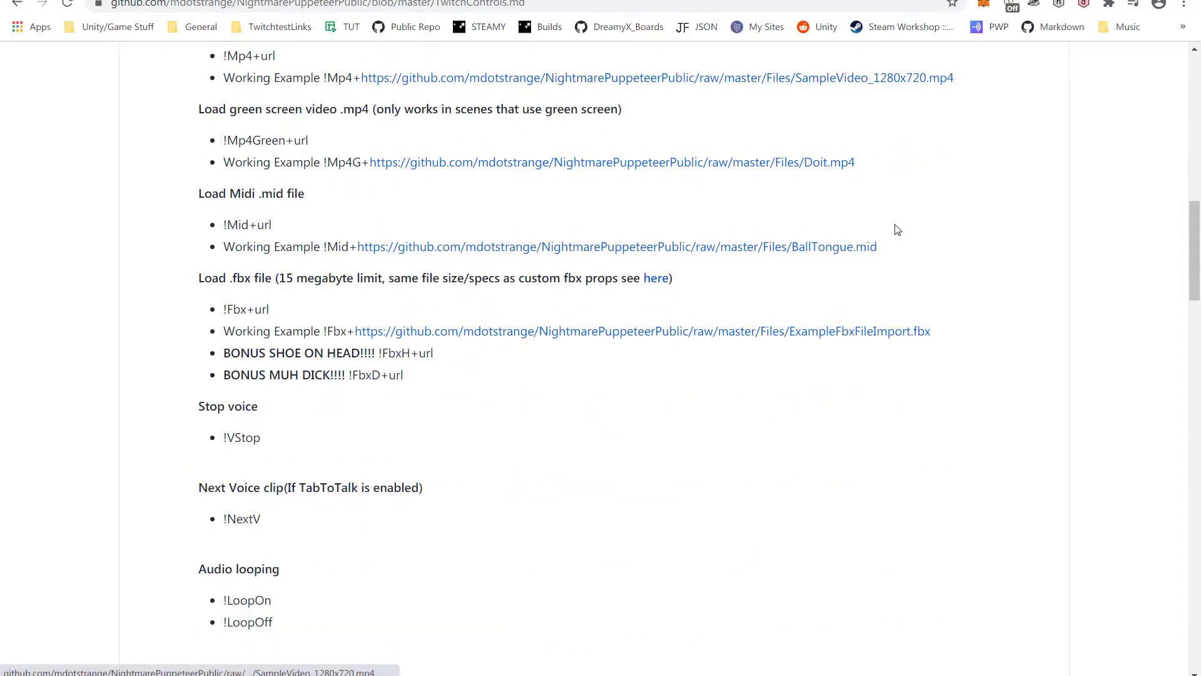
pyautogui.scroll(-5, 898, 230)
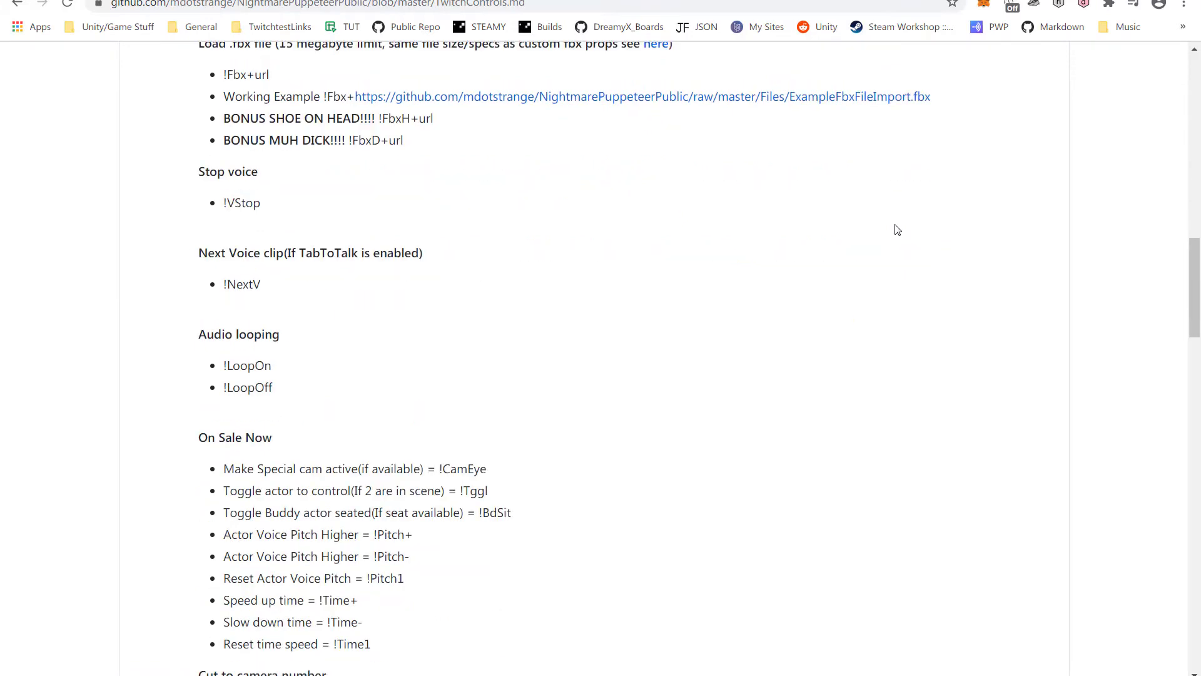
pyautogui.scroll(-3, 897, 230)
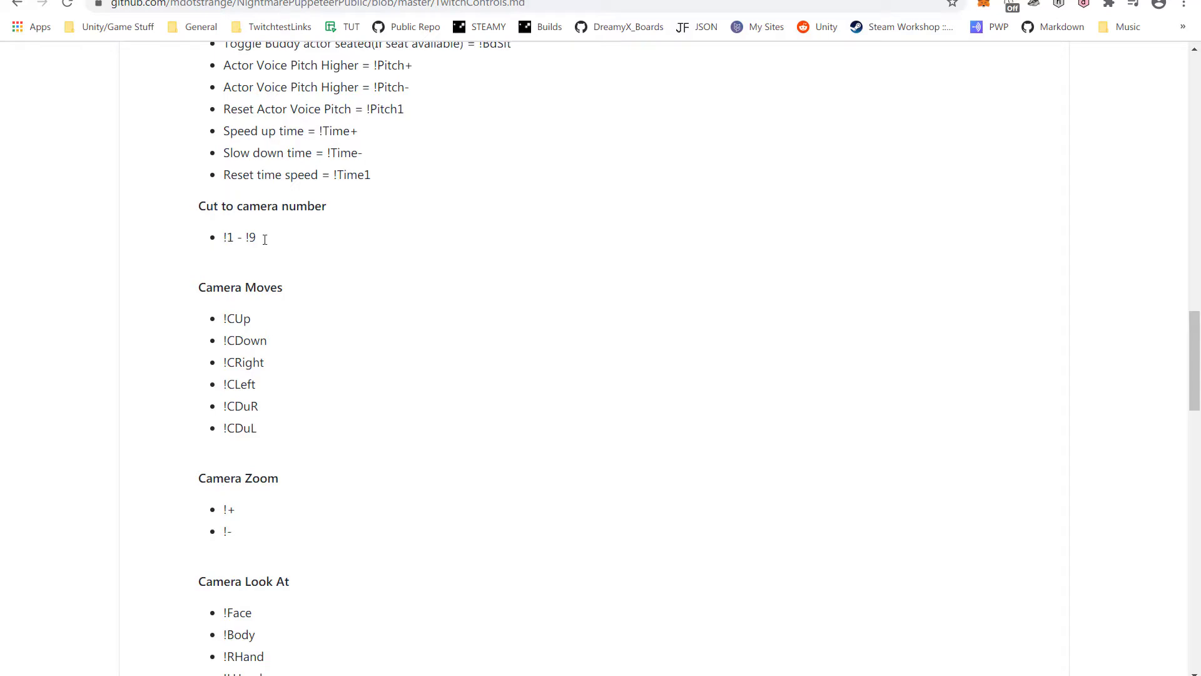
pyautogui.scroll(-9, 350, 294)
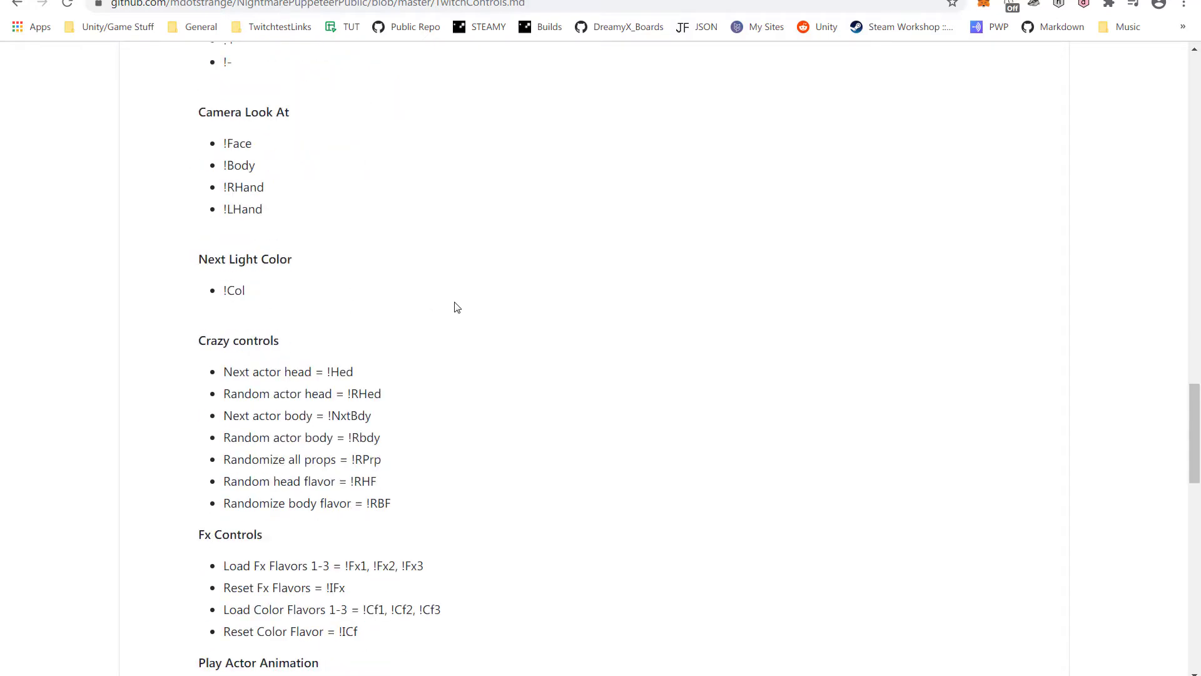
pyautogui.scroll(-8, 460, 307)
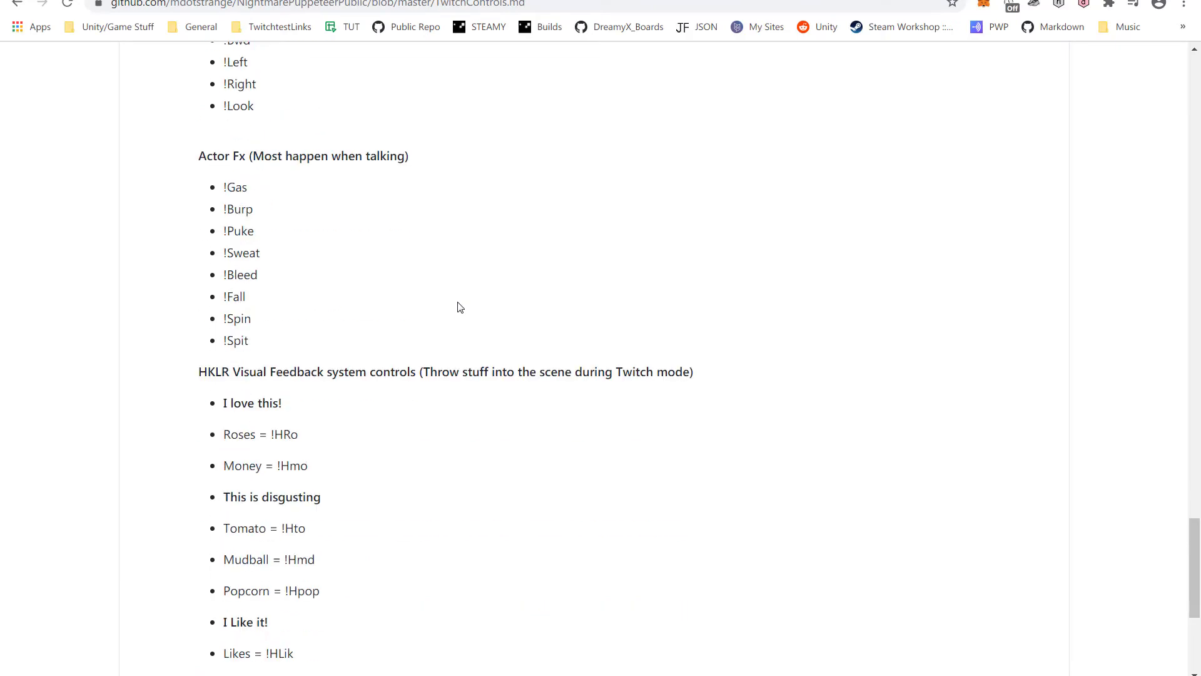
pyautogui.scroll(-1, 461, 307)
pyautogui.scroll(1, 460, 306)
pyautogui.click(318, 3)
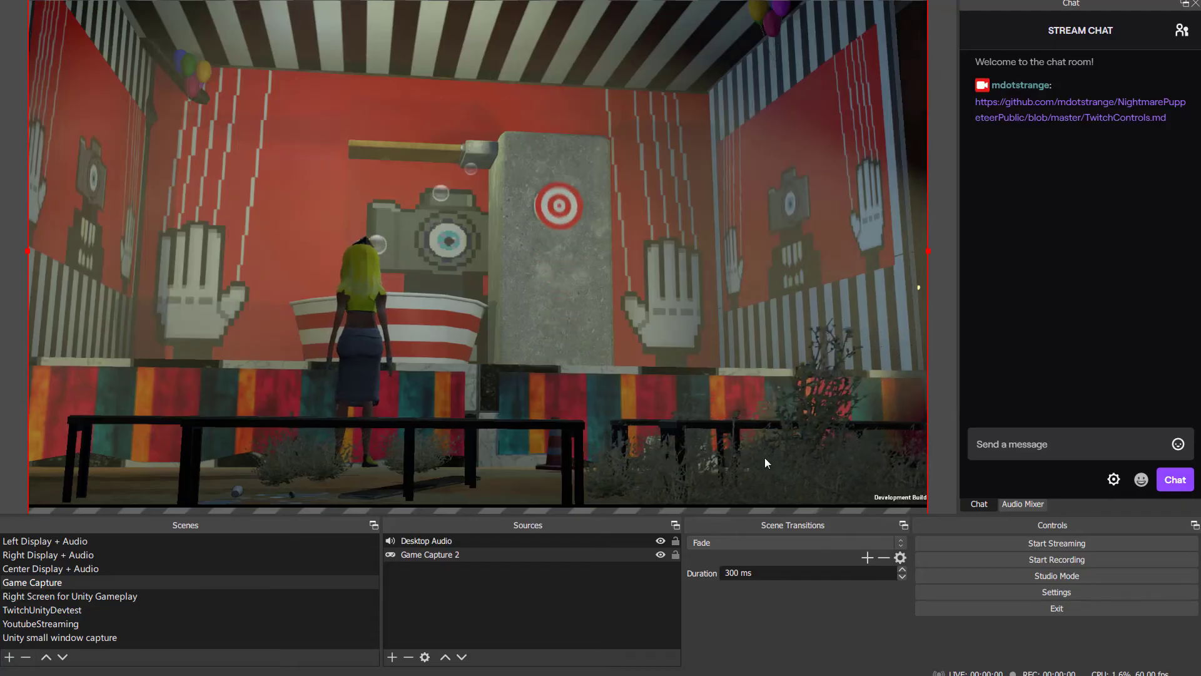
# Send !2, !3 and !1 in stream chat to cut to cameras 2, 3 and 1
pyautogui.click(1013, 445)
pyautogui.write('!2')
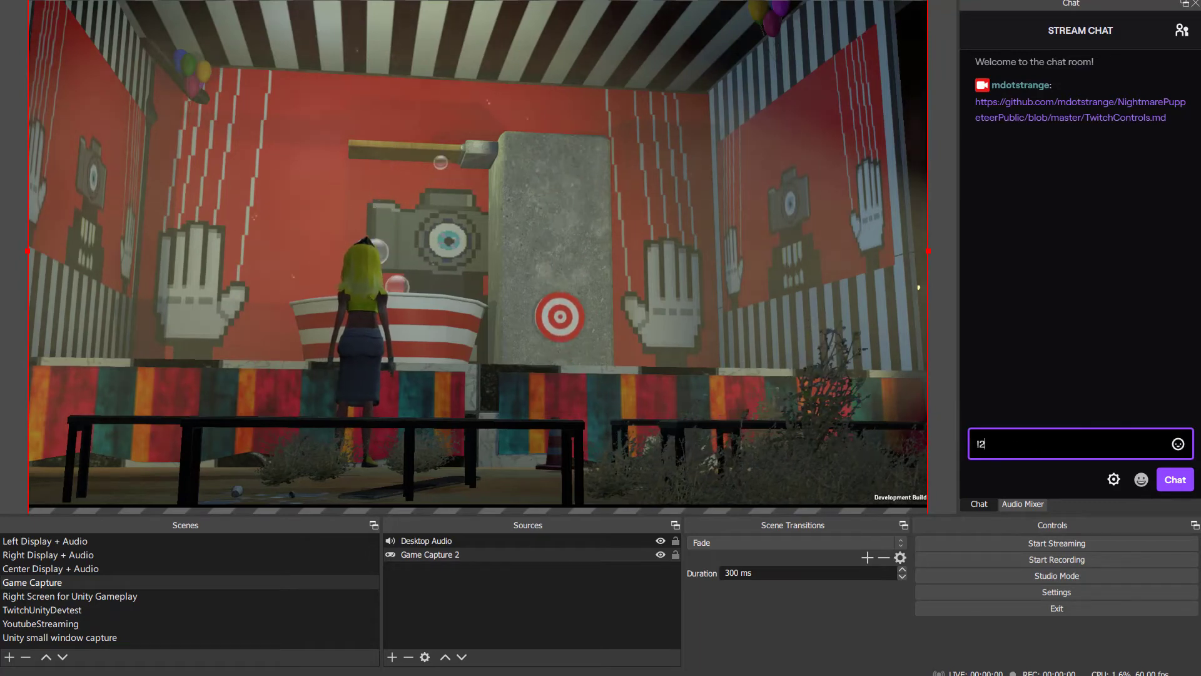
pyautogui.press('Return')
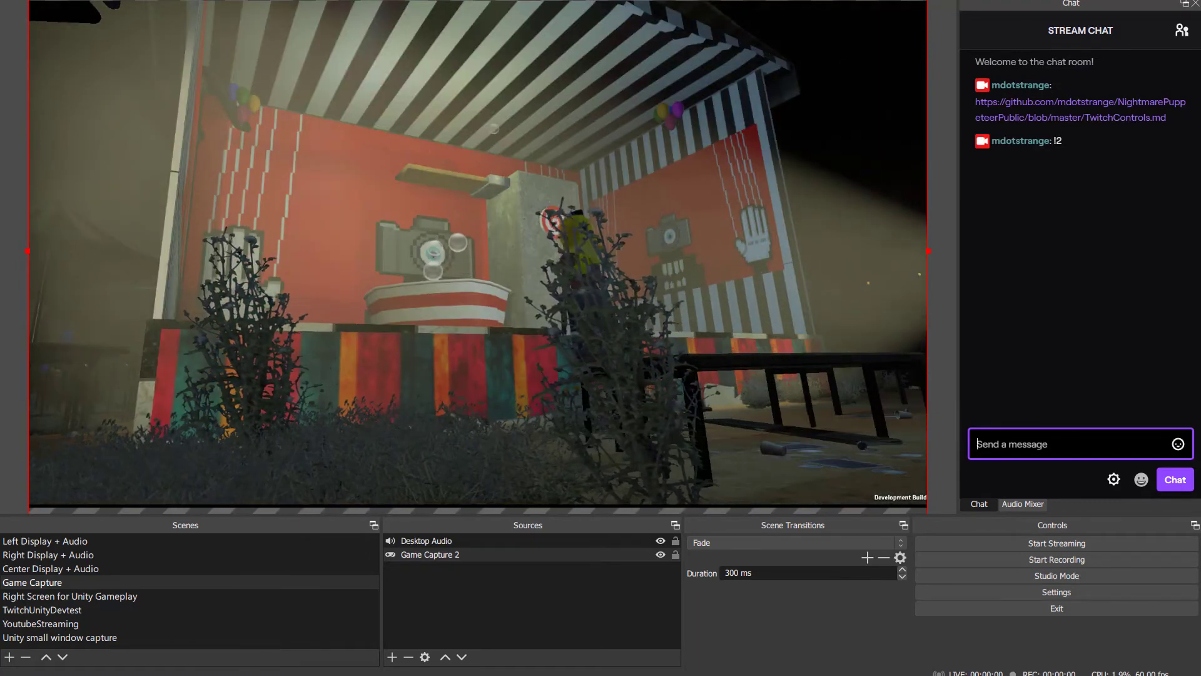
pyautogui.write('!3')
pyautogui.press('Return')
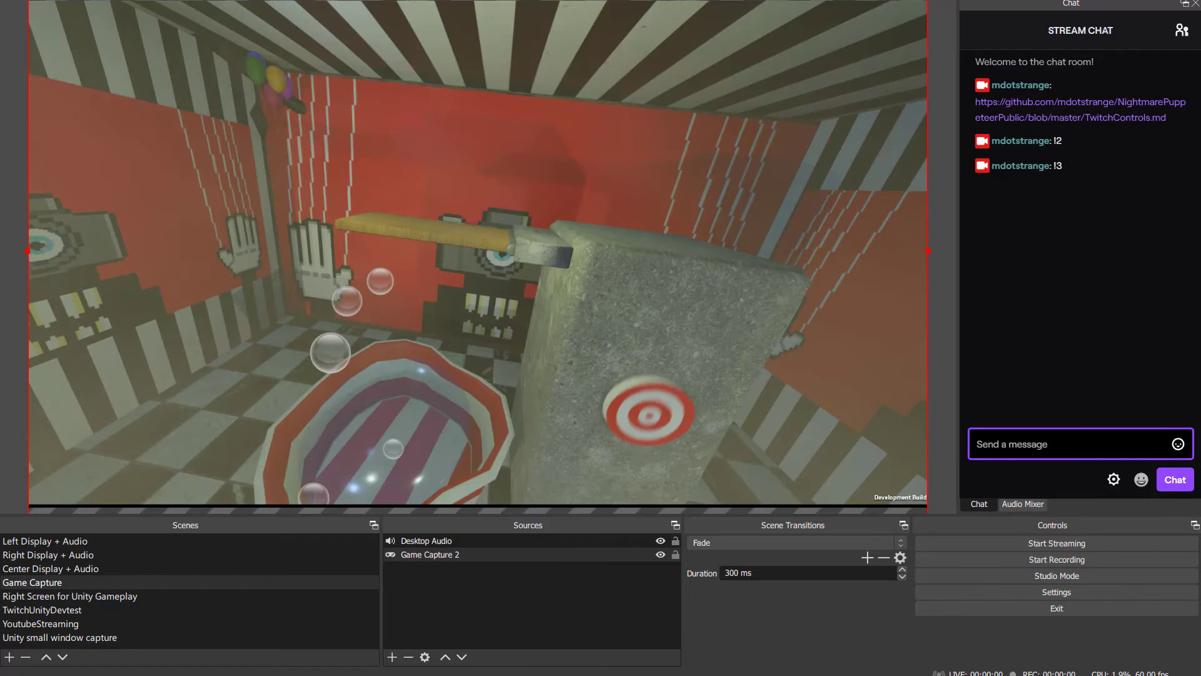
pyautogui.write('!1')
pyautogui.press('Return')
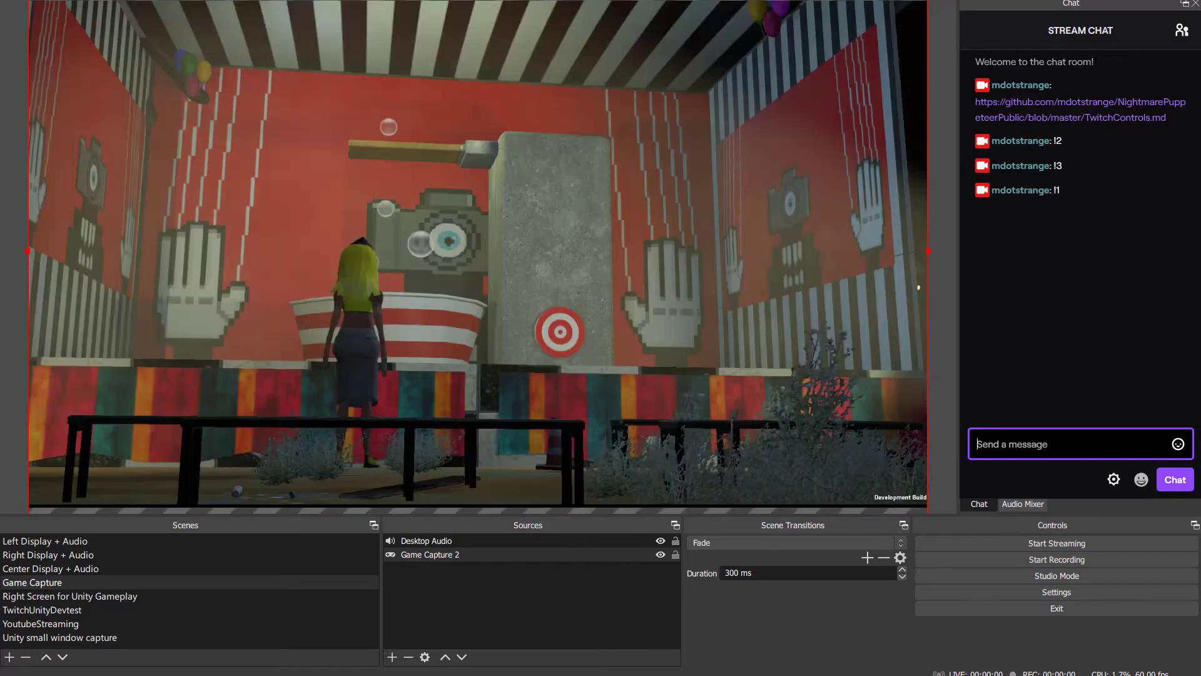
# Send the !h and !la test messages, then return to the command reference page
pyautogui.write('!h')
pyautogui.press('Return')
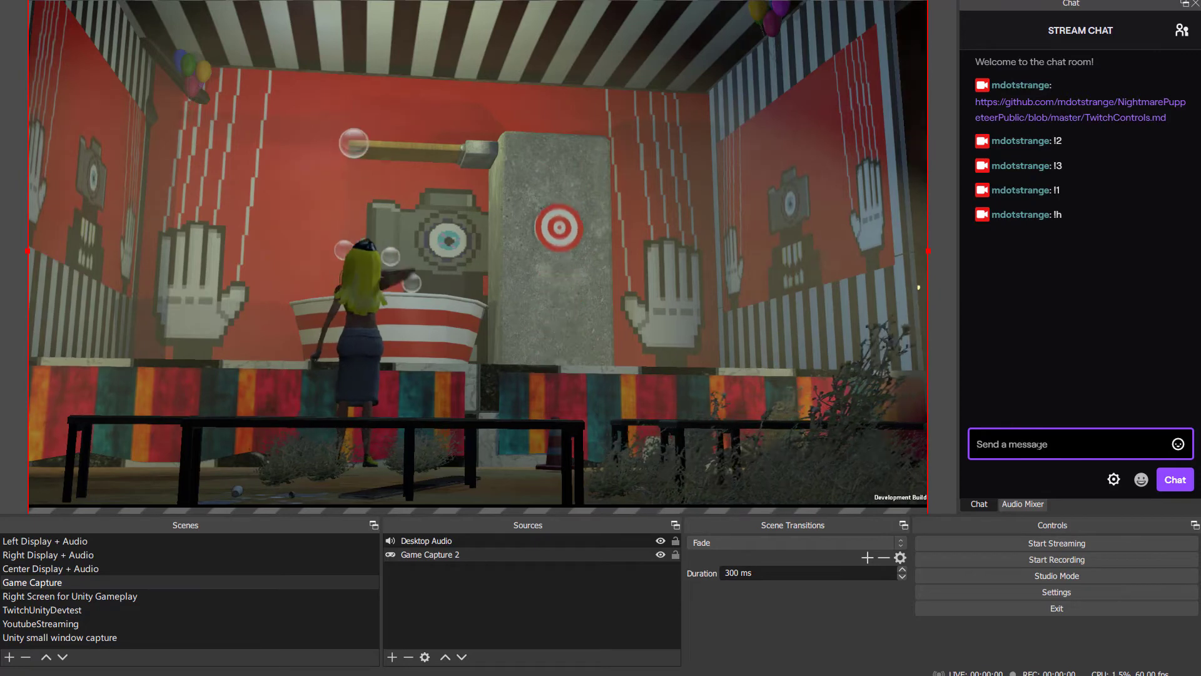
pyautogui.write('!')
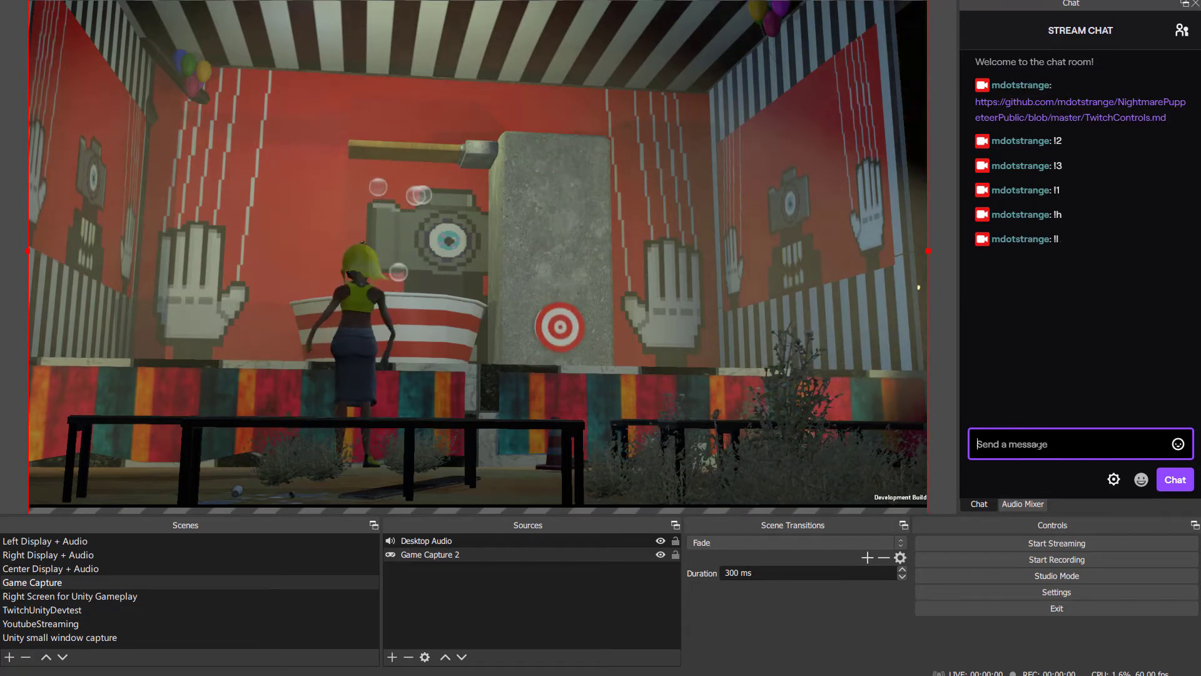
pyautogui.write('l')
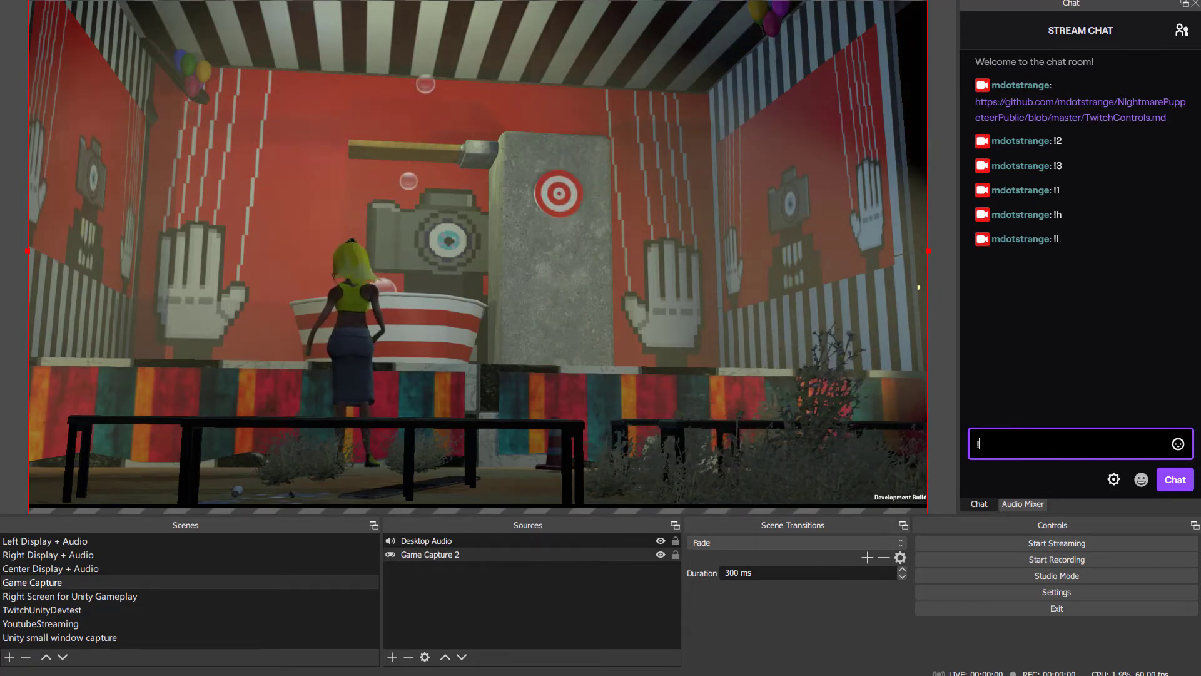
pyautogui.write('a')
pyautogui.press('Return')
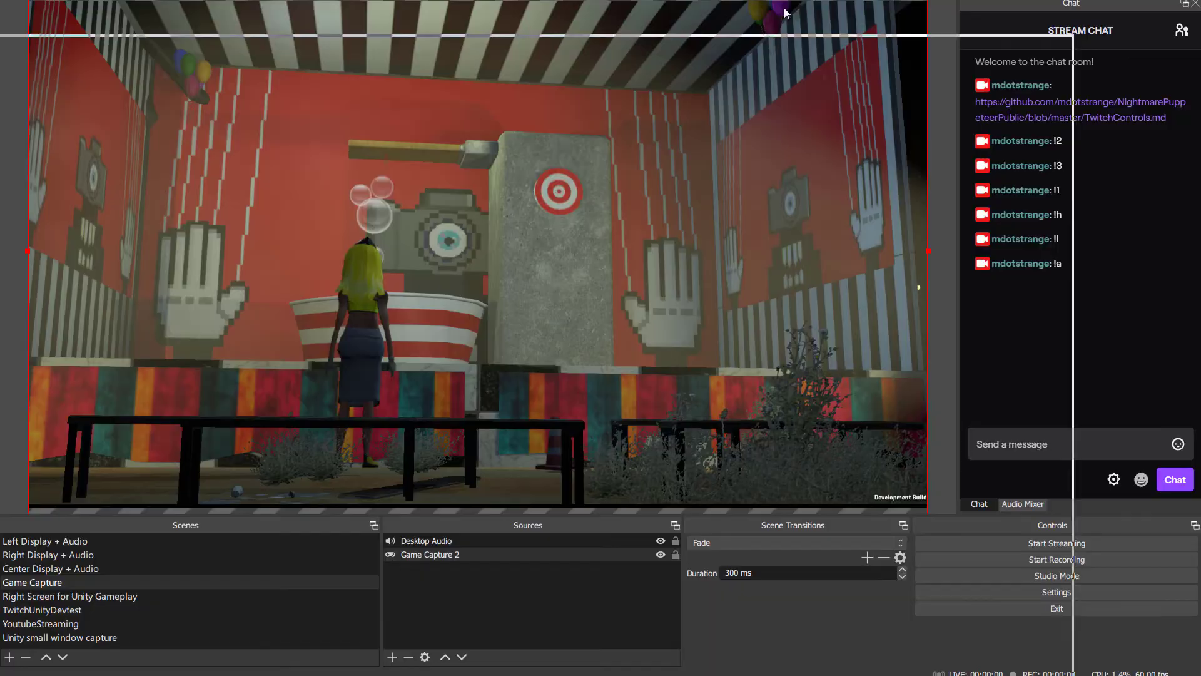
pyautogui.hotkey('alt', 'Tab')
# Back in OBS, send the !Hro rose-throw command in the stream chat
pyautogui.scroll(-5, 468, 357)
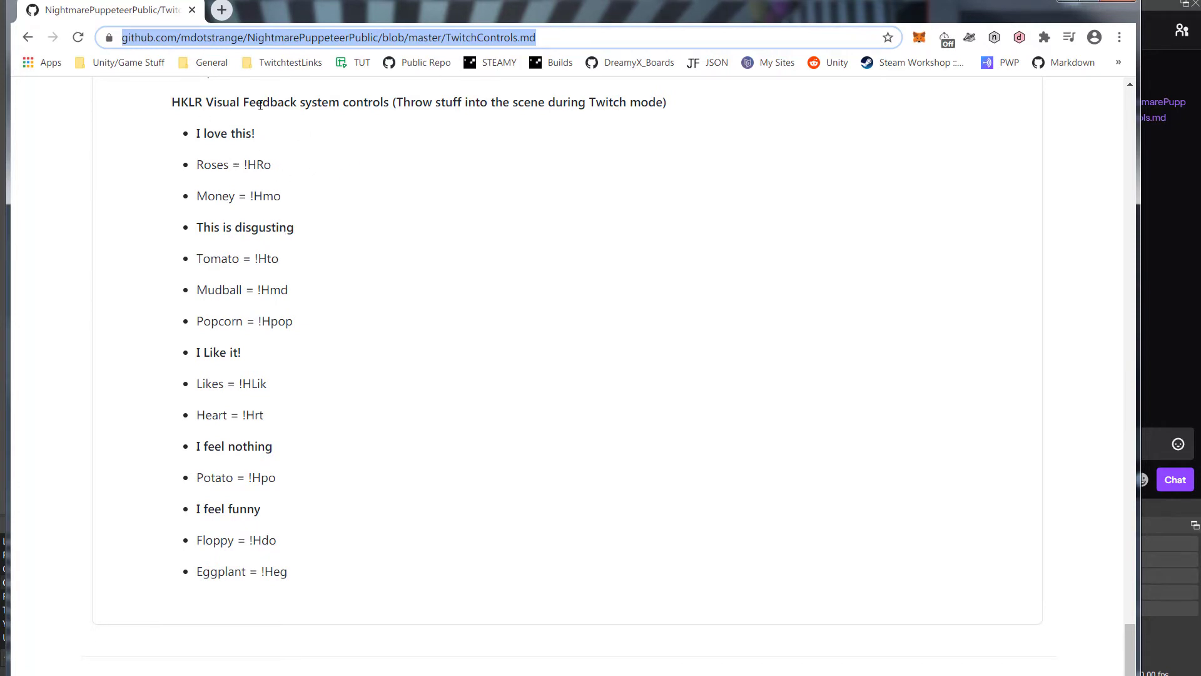
pyautogui.hotkey('alt', 'Tab')
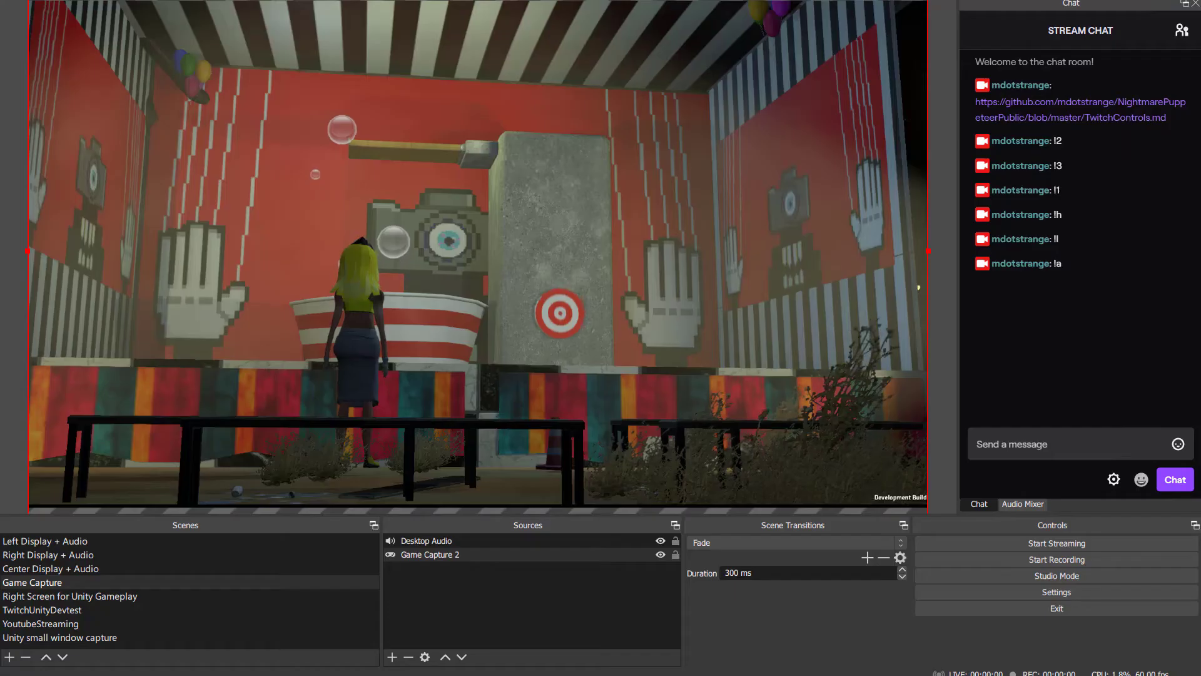
pyautogui.click(1051, 436)
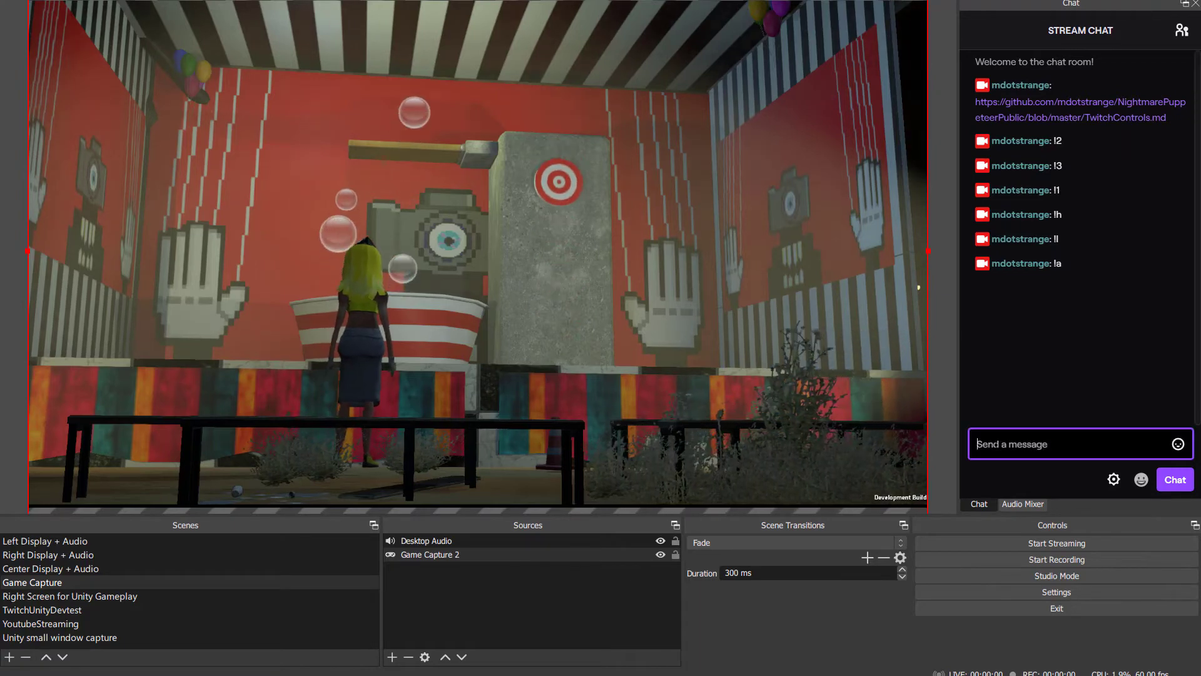
pyautogui.write('l')
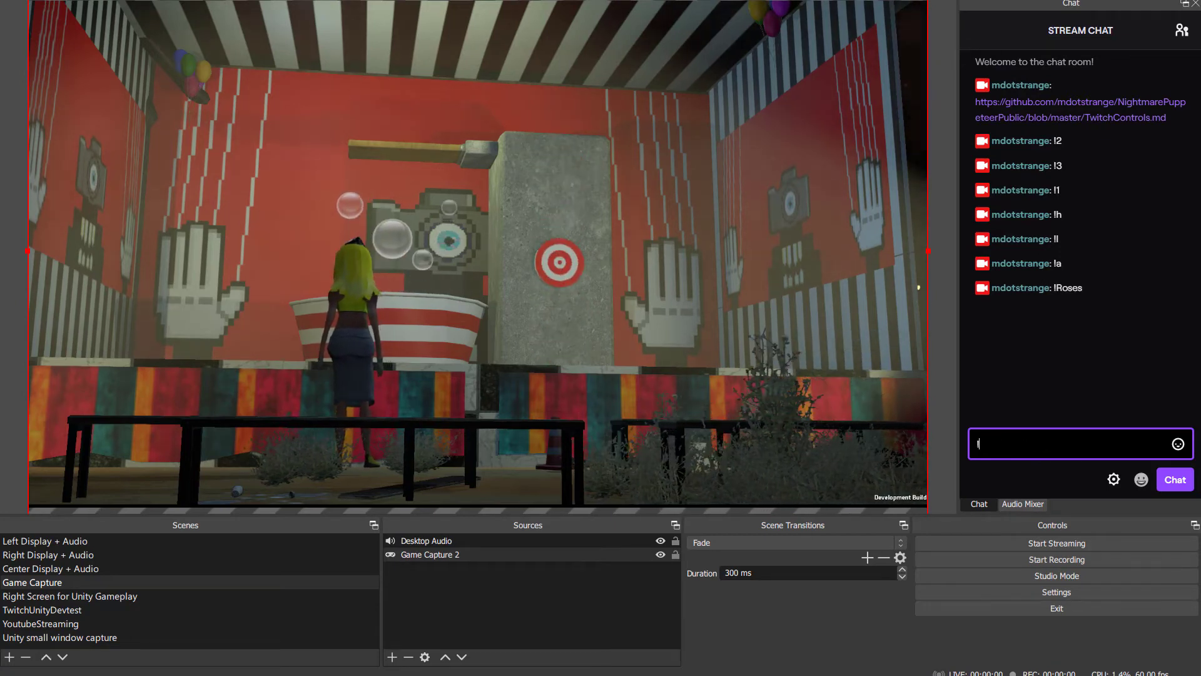
pyautogui.write('o')
pyautogui.press('Return')
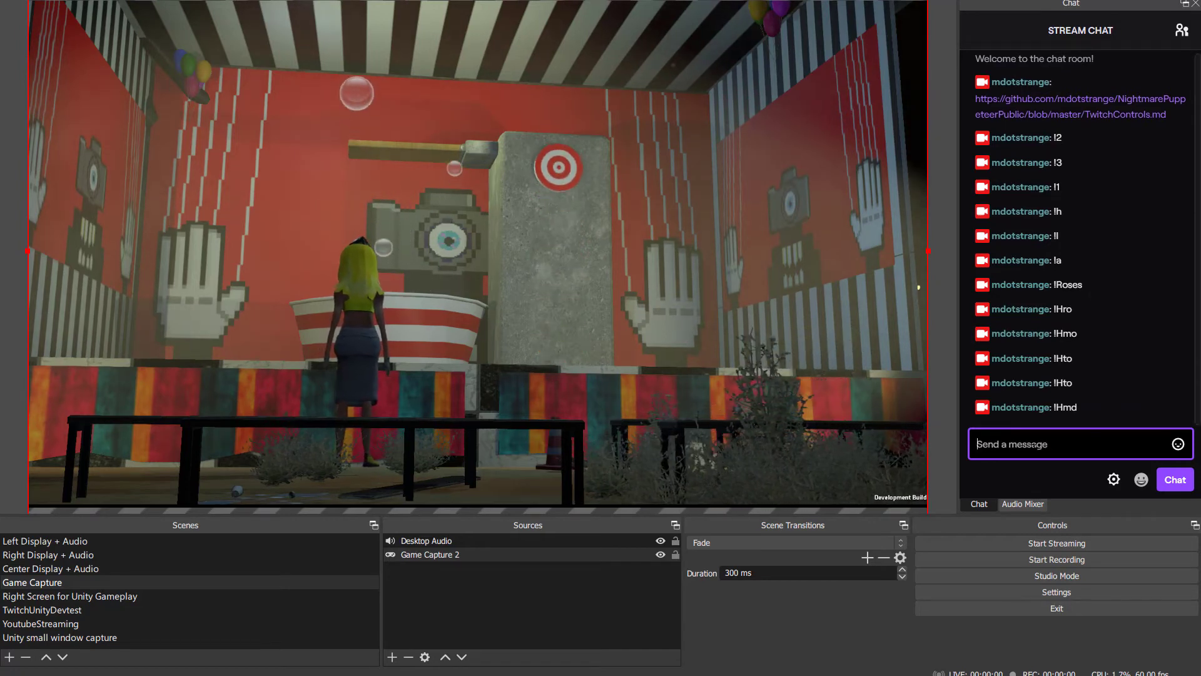
# Send two !Hmd mud throws, then !3 to switch to camera 3
pyautogui.press('Return')
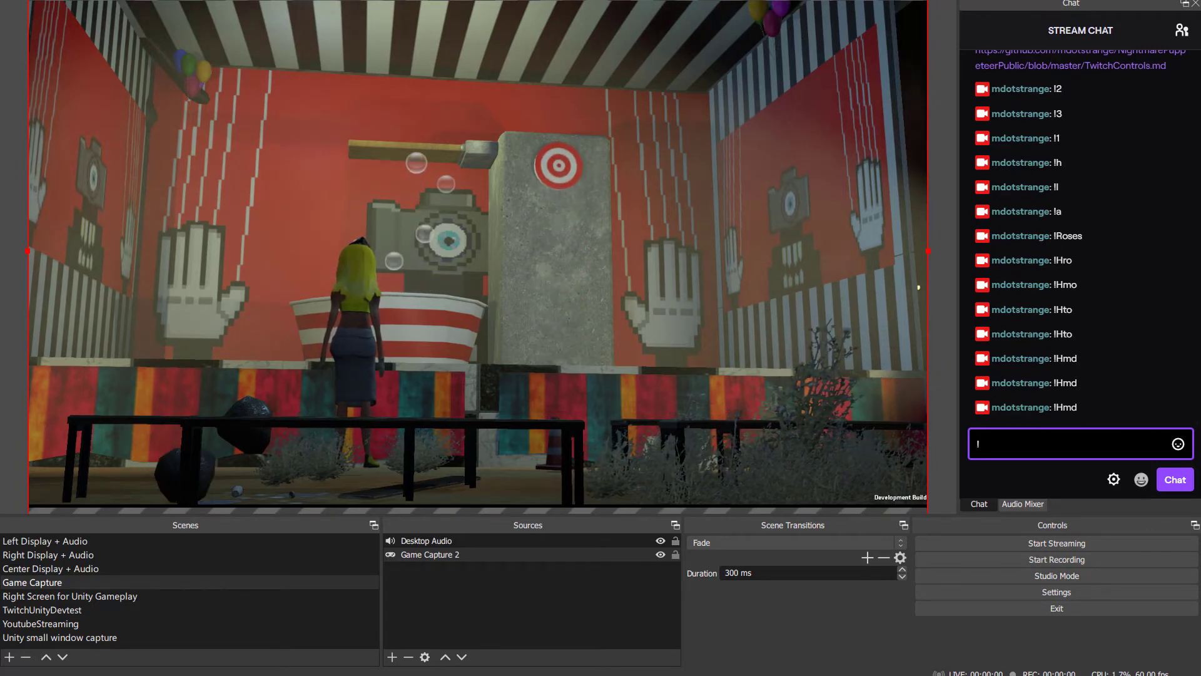
pyautogui.write('!Hmd')
pyautogui.press('Return')
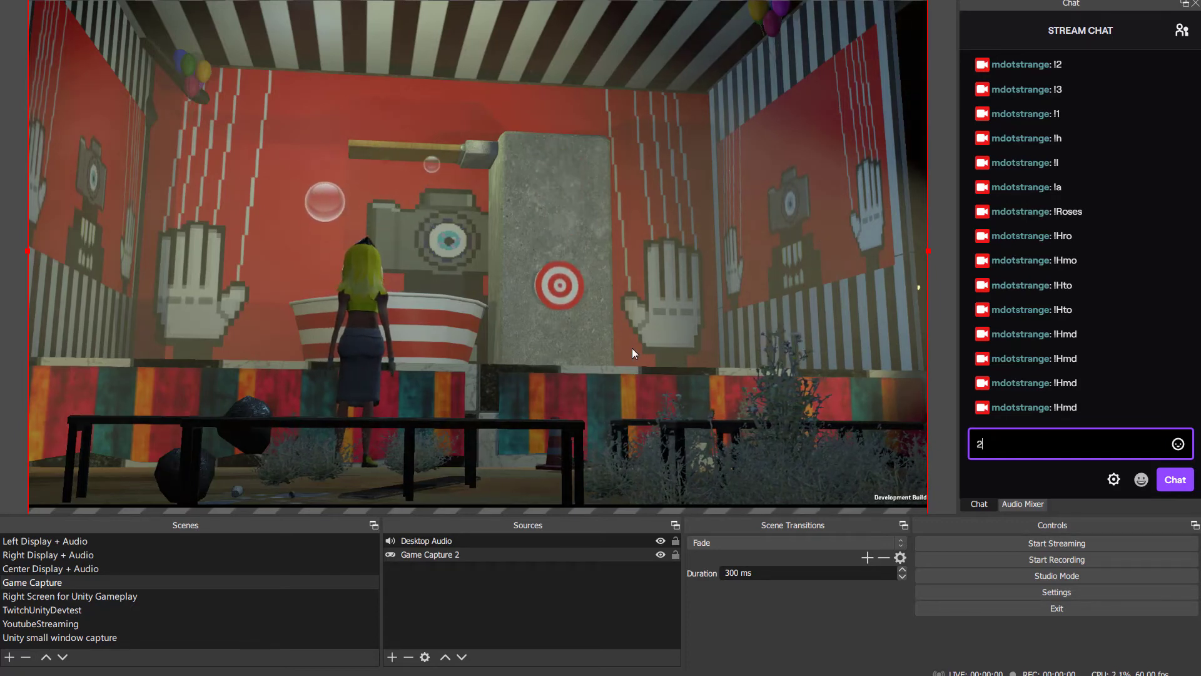
pyautogui.hotkey('ctrl', 'a')
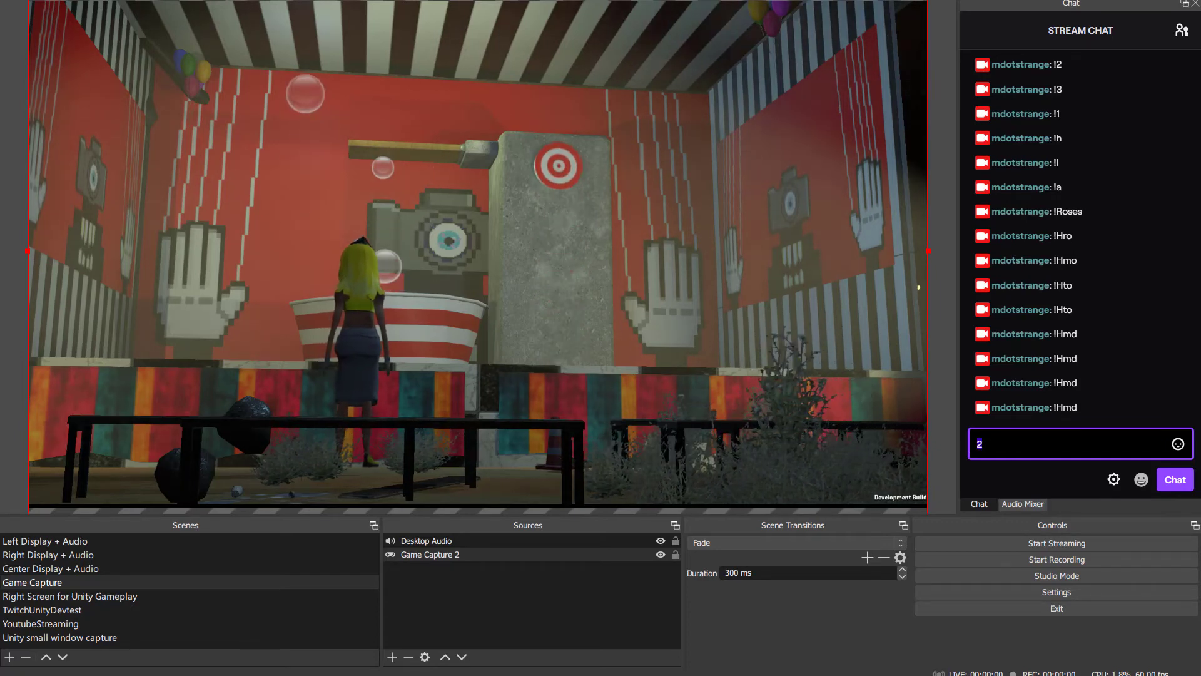
pyautogui.write('!3')
pyautogui.press('Return')
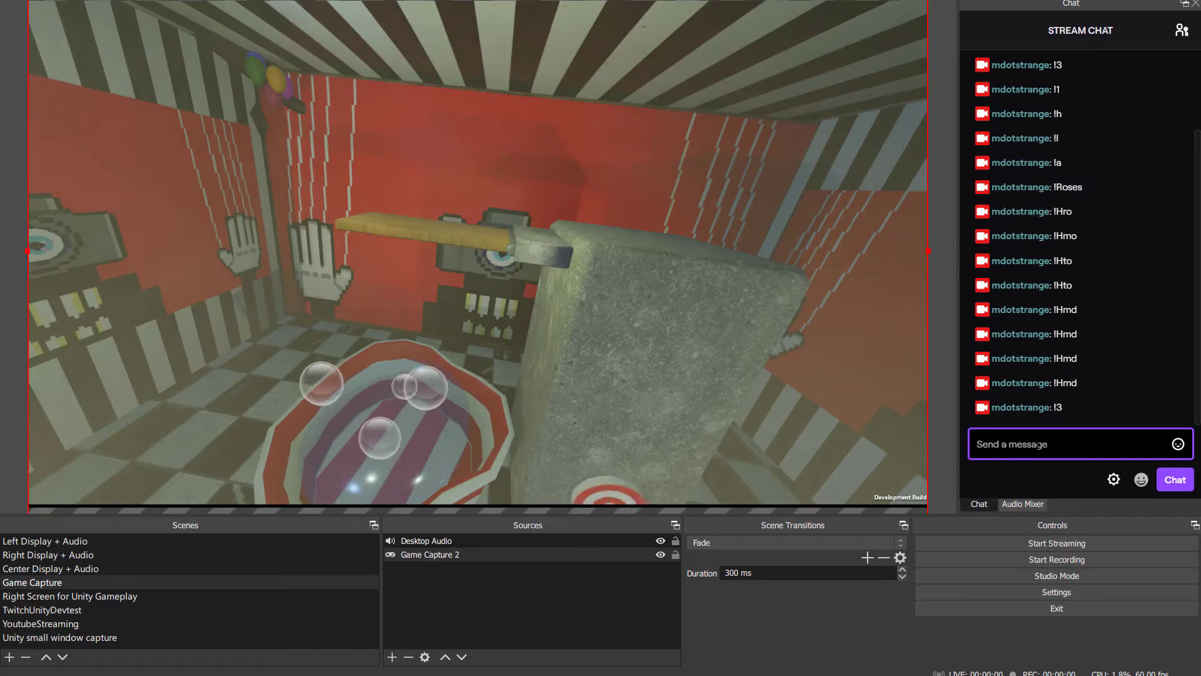
# Send !Hdm followed by a string of five more !Hmd mud-throw commands
pyautogui.write('!')
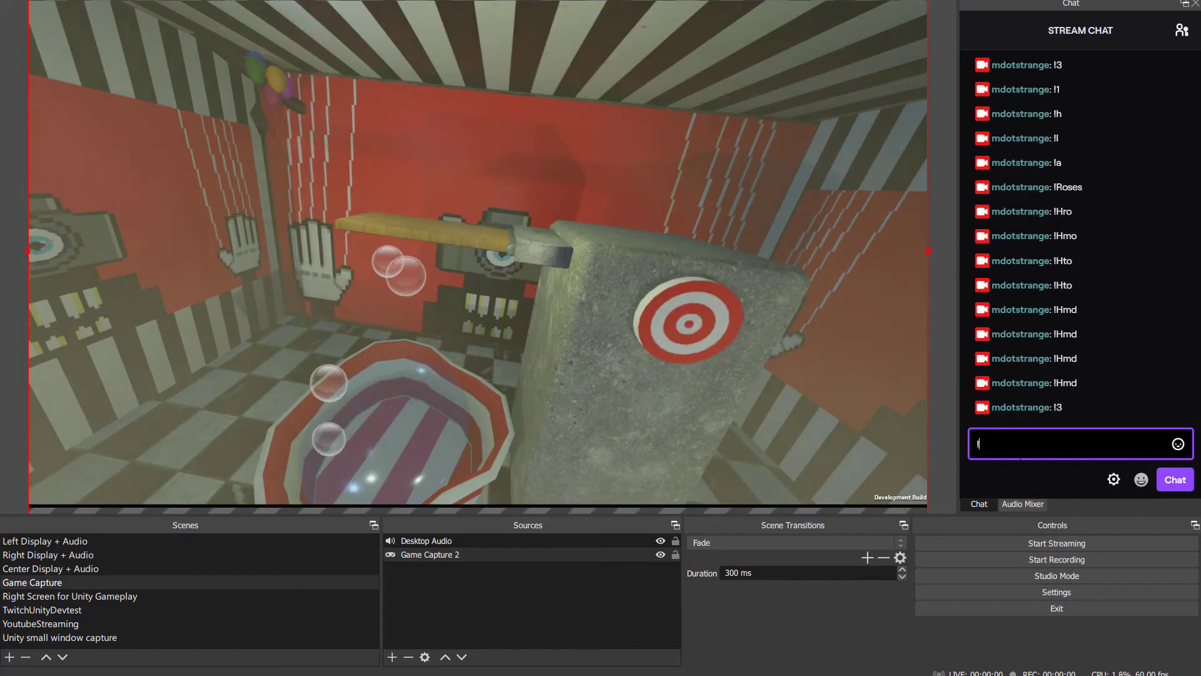
pyautogui.write('Hdm')
pyautogui.press('Return')
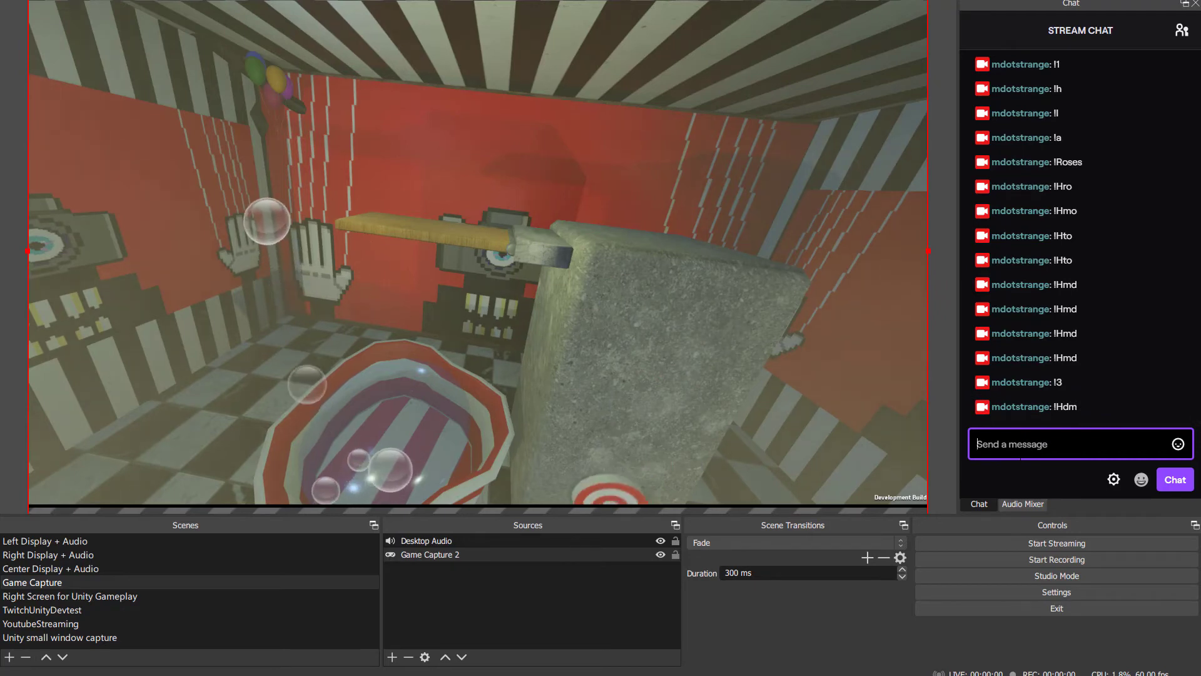
pyautogui.write('!Hmd')
pyautogui.press('Return')
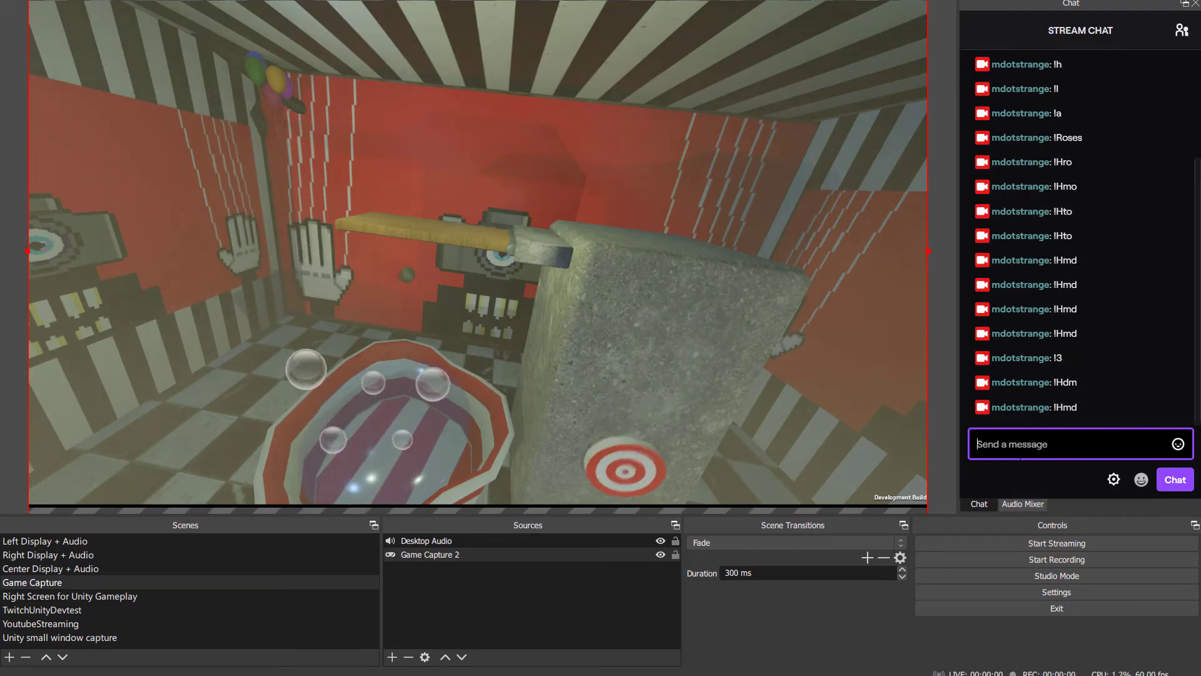
pyautogui.write('!Hmd')
pyautogui.press('Return')
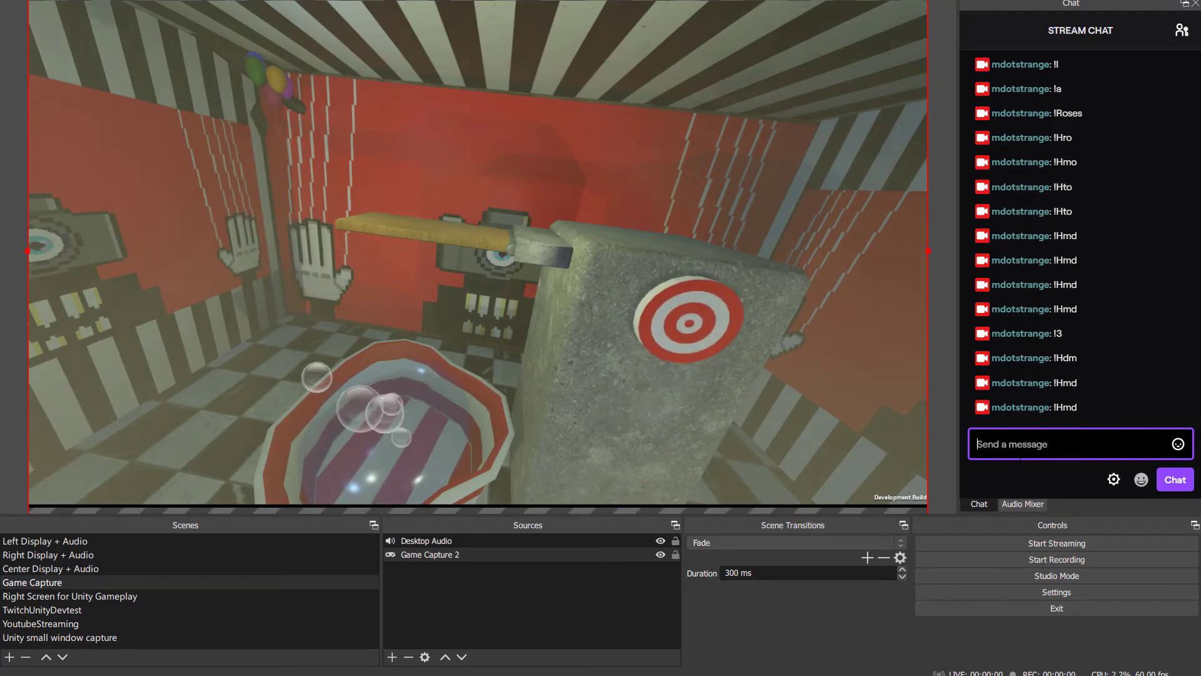
pyautogui.write('!H')
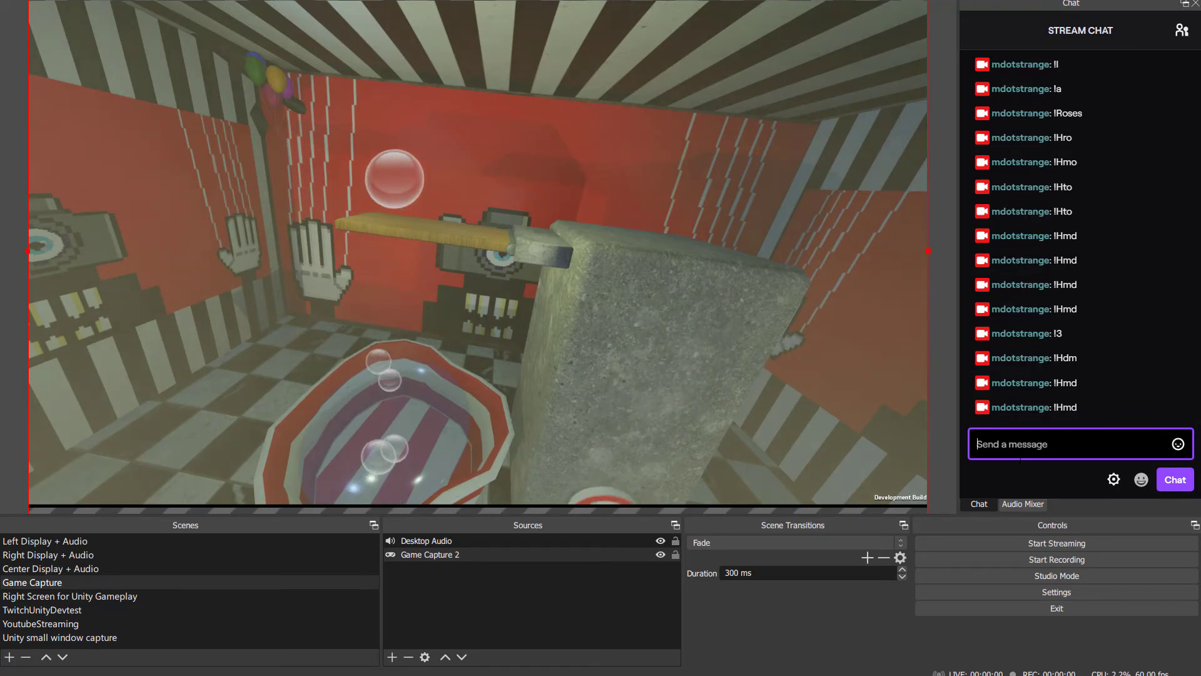
pyautogui.write('!Hmd')
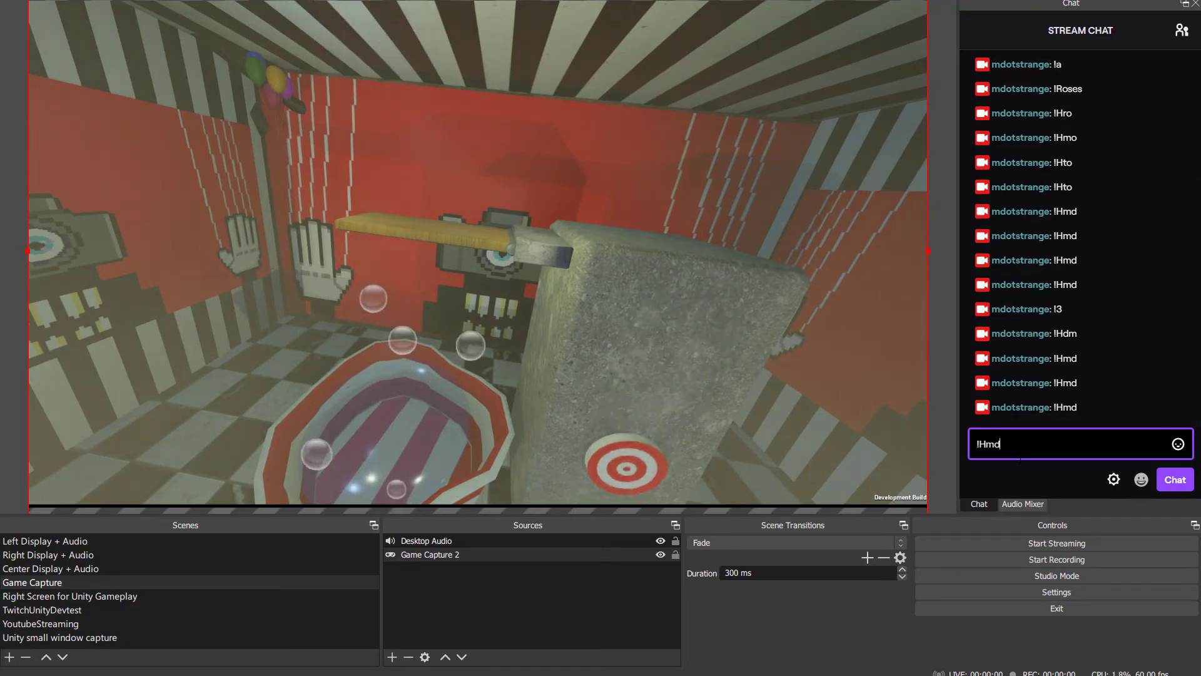
pyautogui.press('Return')
pyautogui.write('!Hmd')
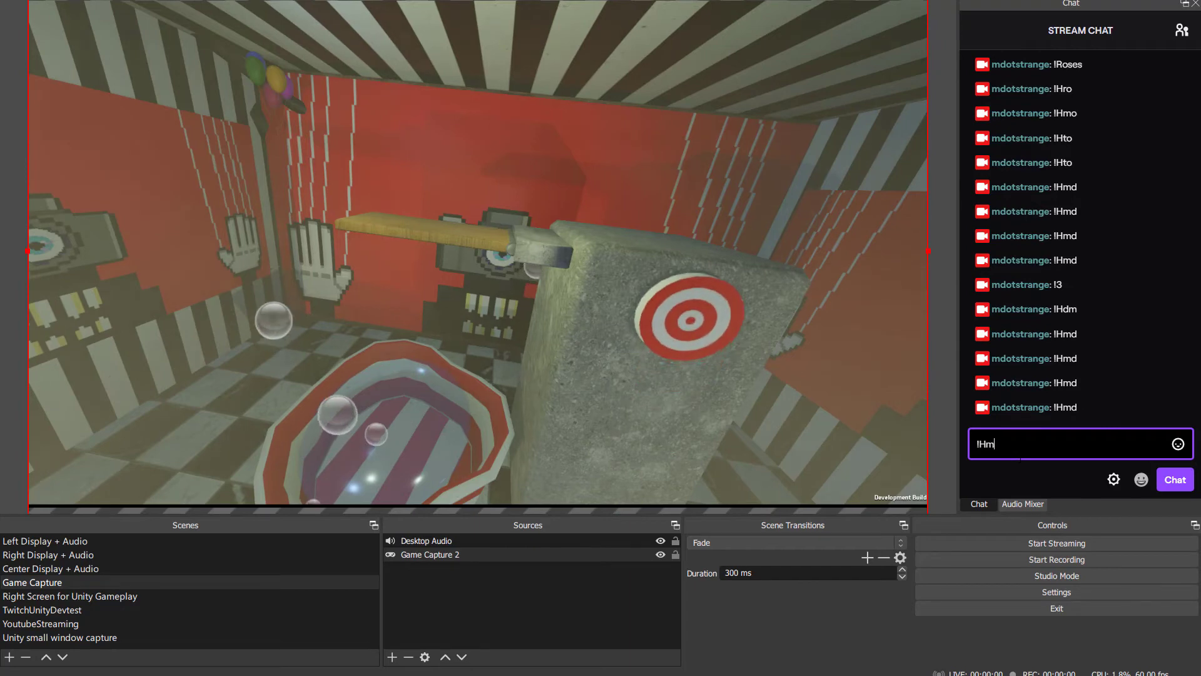
pyautogui.press('Return')
pyautogui.write('!Hmd')
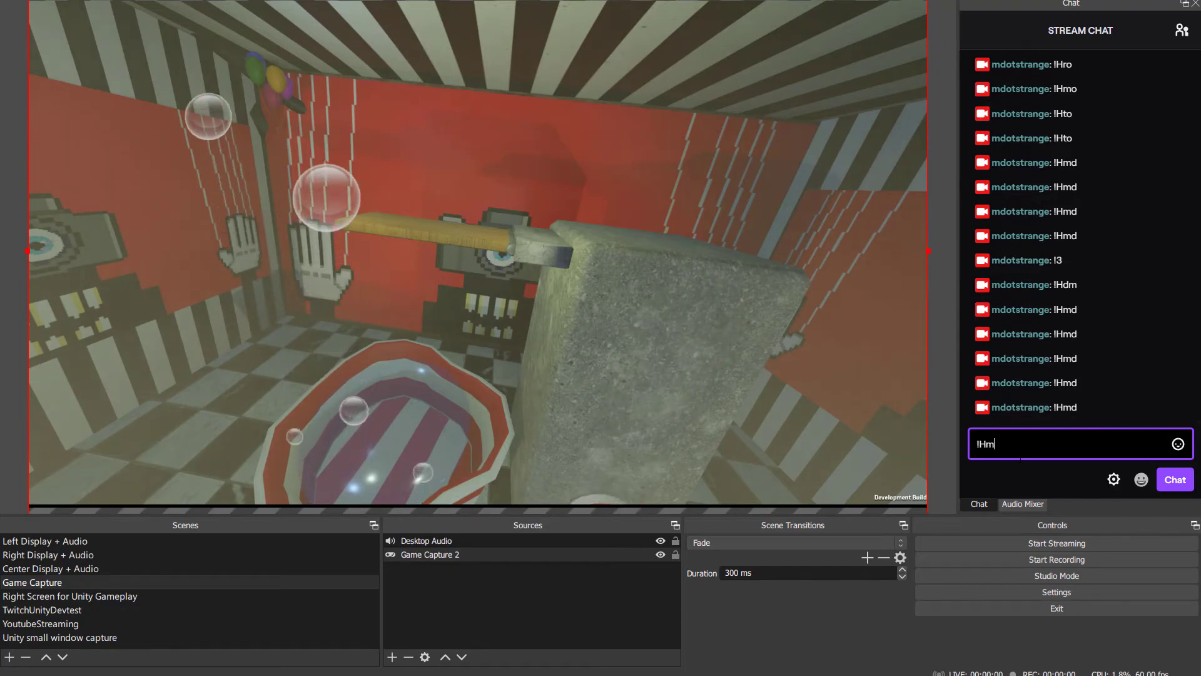
pyautogui.press('Return')
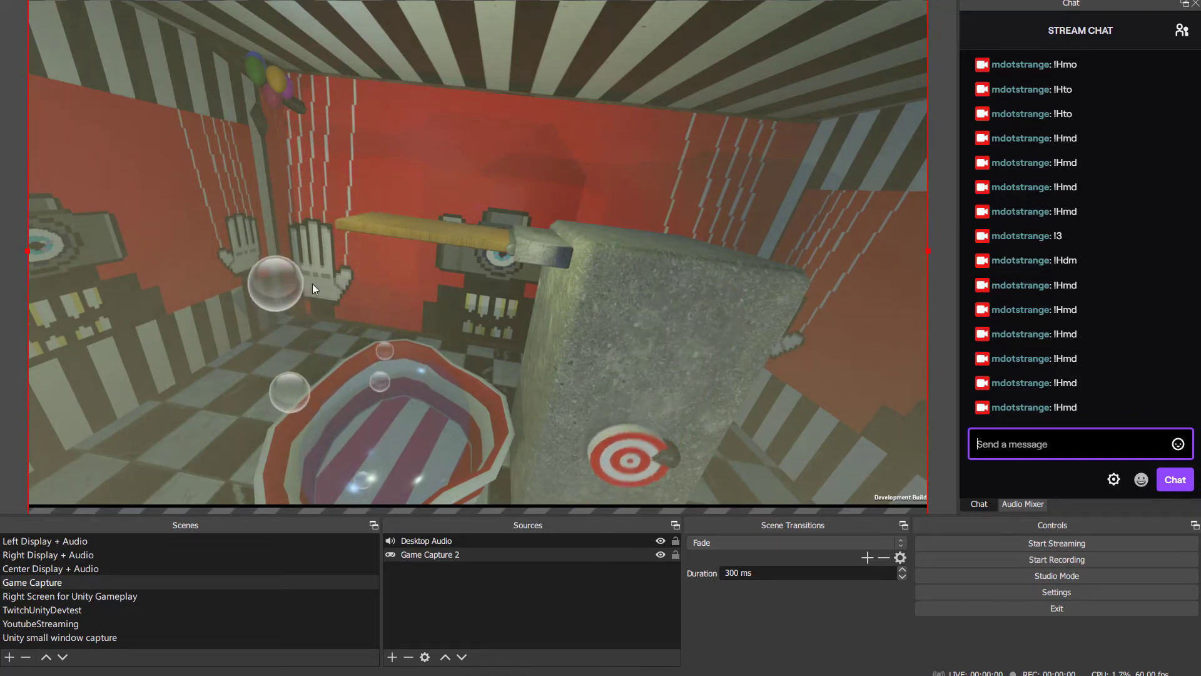
# Send !Hpopo twice, !hpop and !Hlik to throw popcorn and likes
pyautogui.write('!Hpopo')
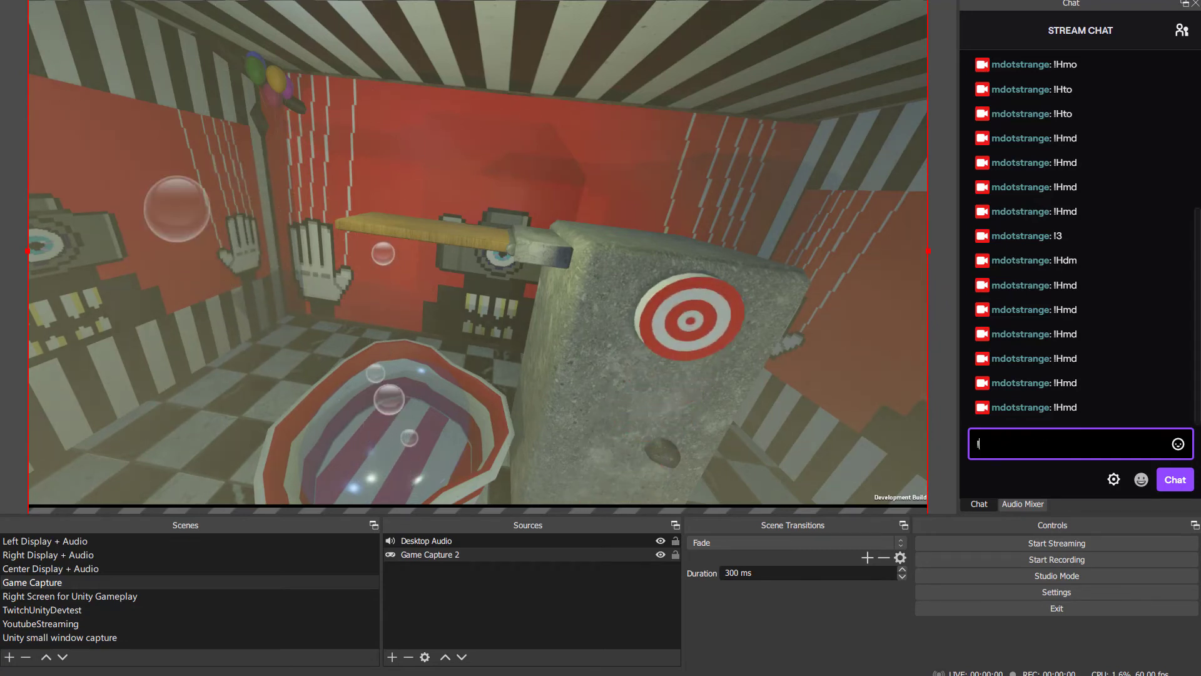
pyautogui.press('Return')
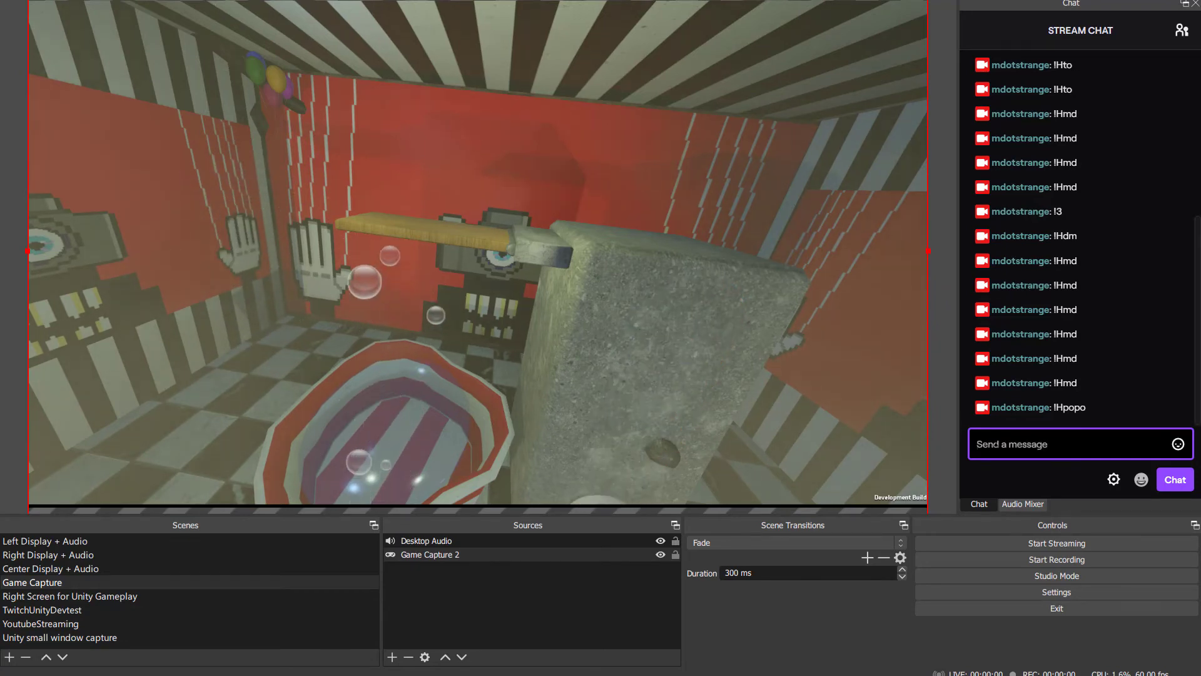
pyautogui.write('!Hpopo')
pyautogui.press('Return')
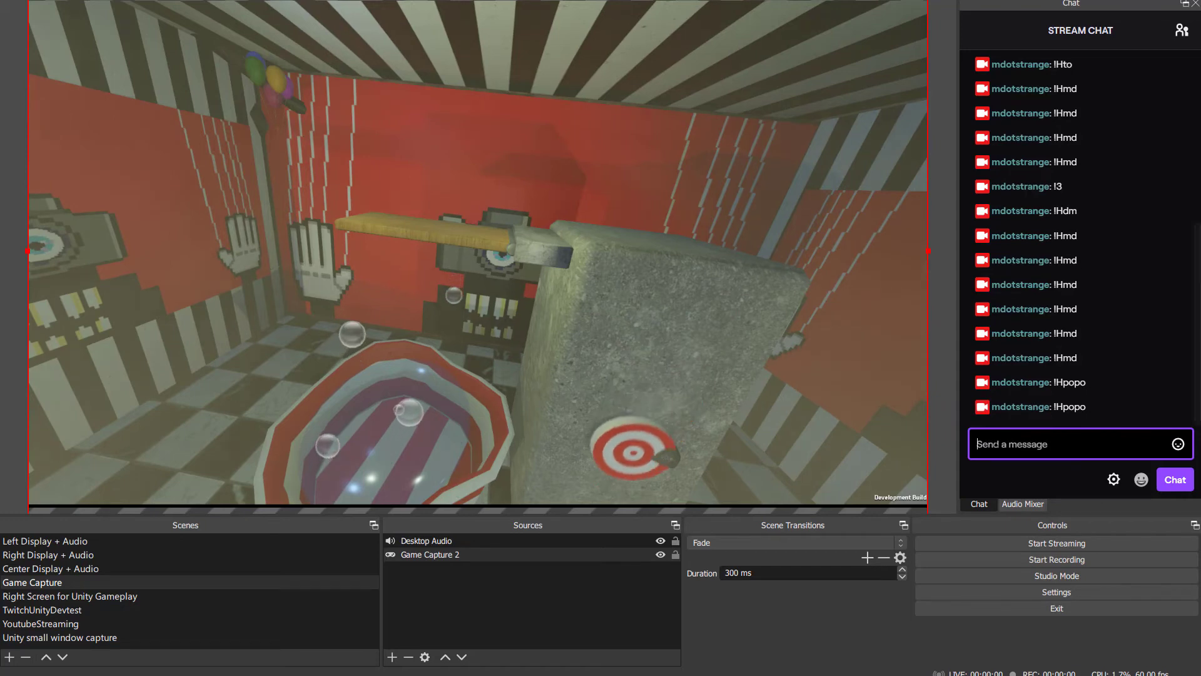
pyautogui.write('!hpop')
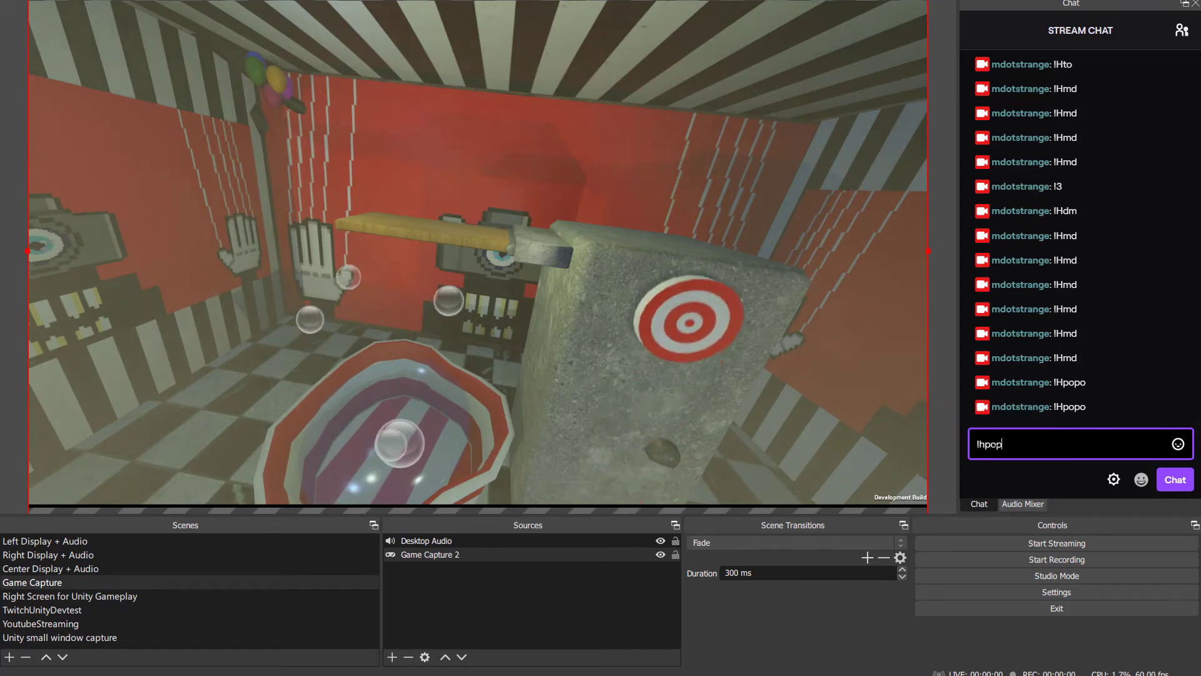
pyautogui.press('Return')
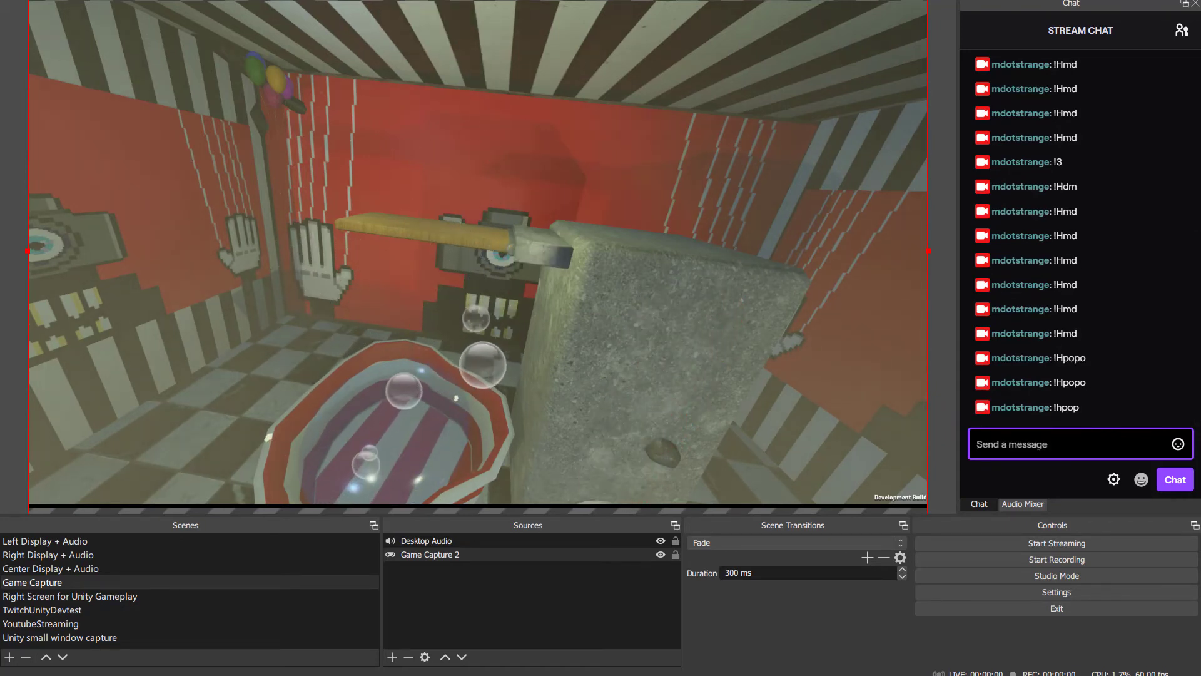
pyautogui.write('!Hlik')
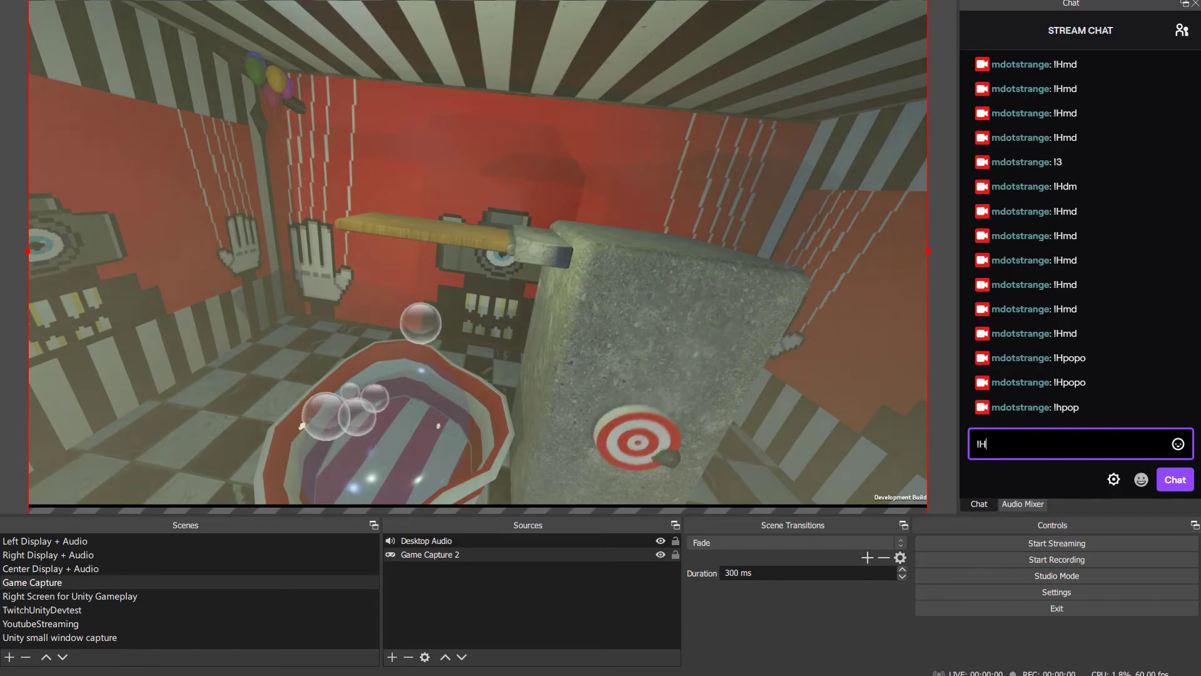
pyautogui.press('Return')
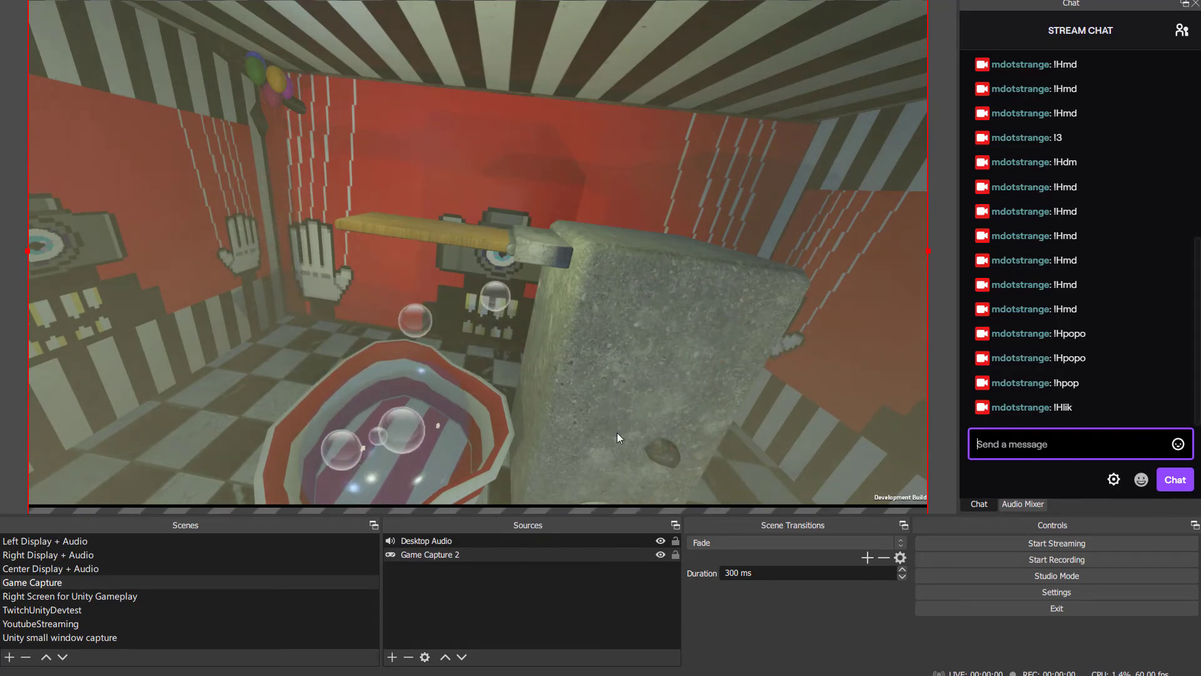
# Send !Hrt, !Hpo twice and !Hdo twice to throw items at the target
pyautogui.write('!Hrt')
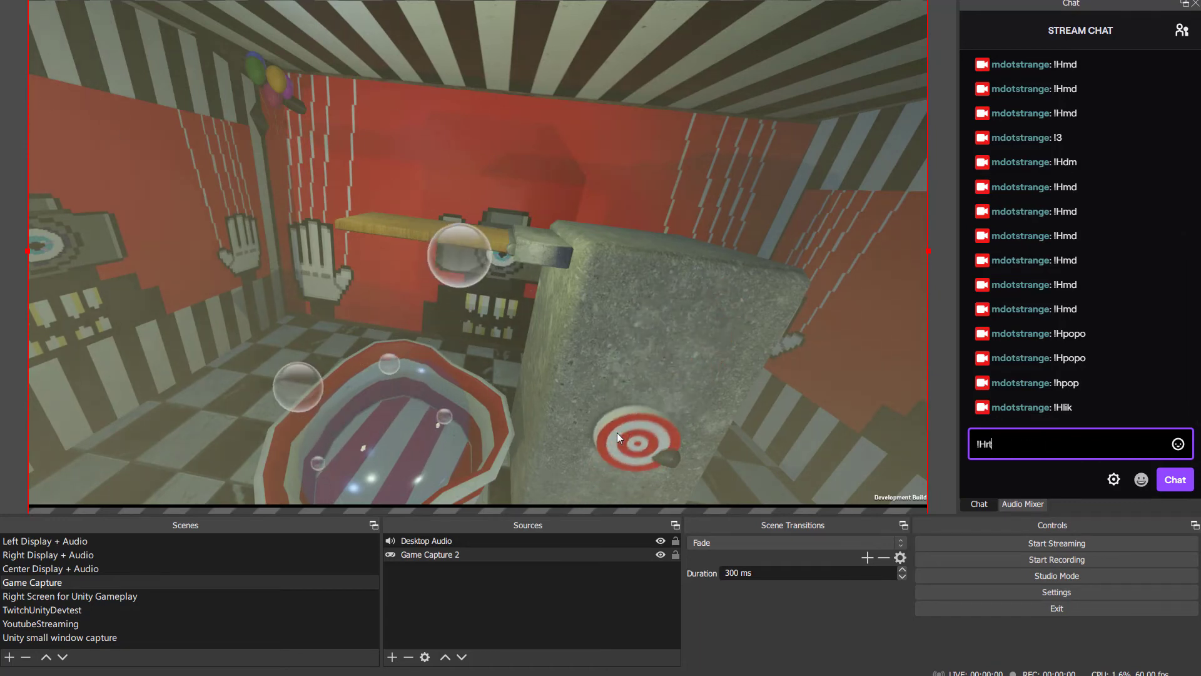
pyautogui.press('Return')
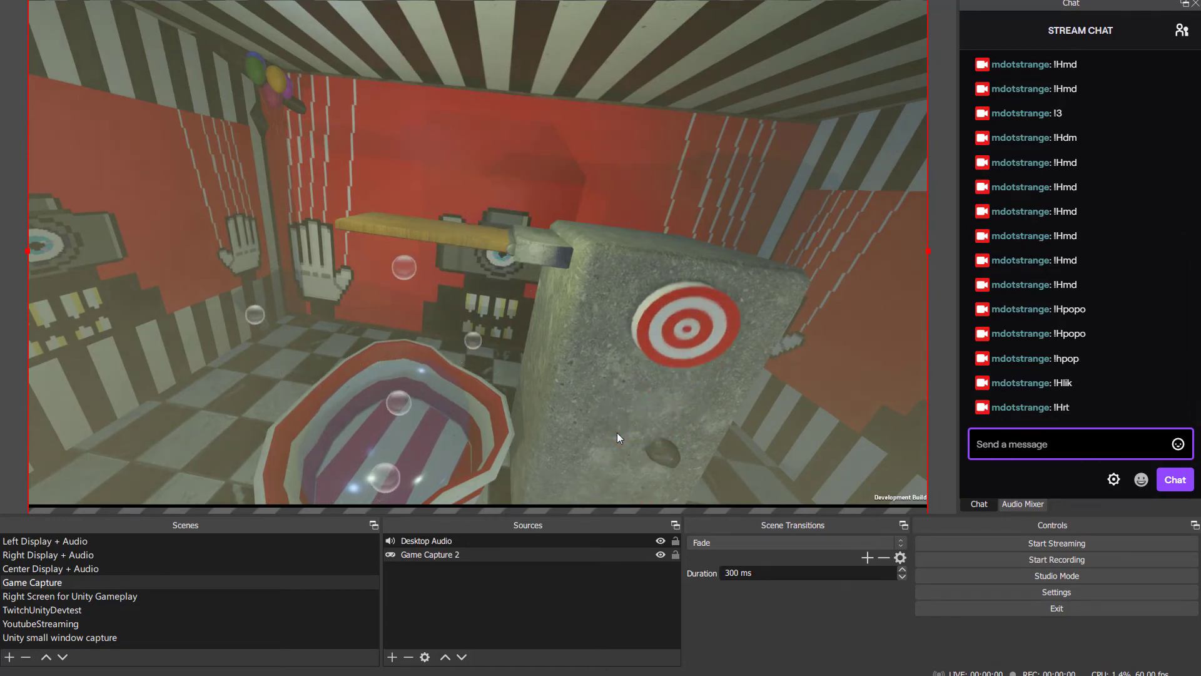
pyautogui.write('!Po')
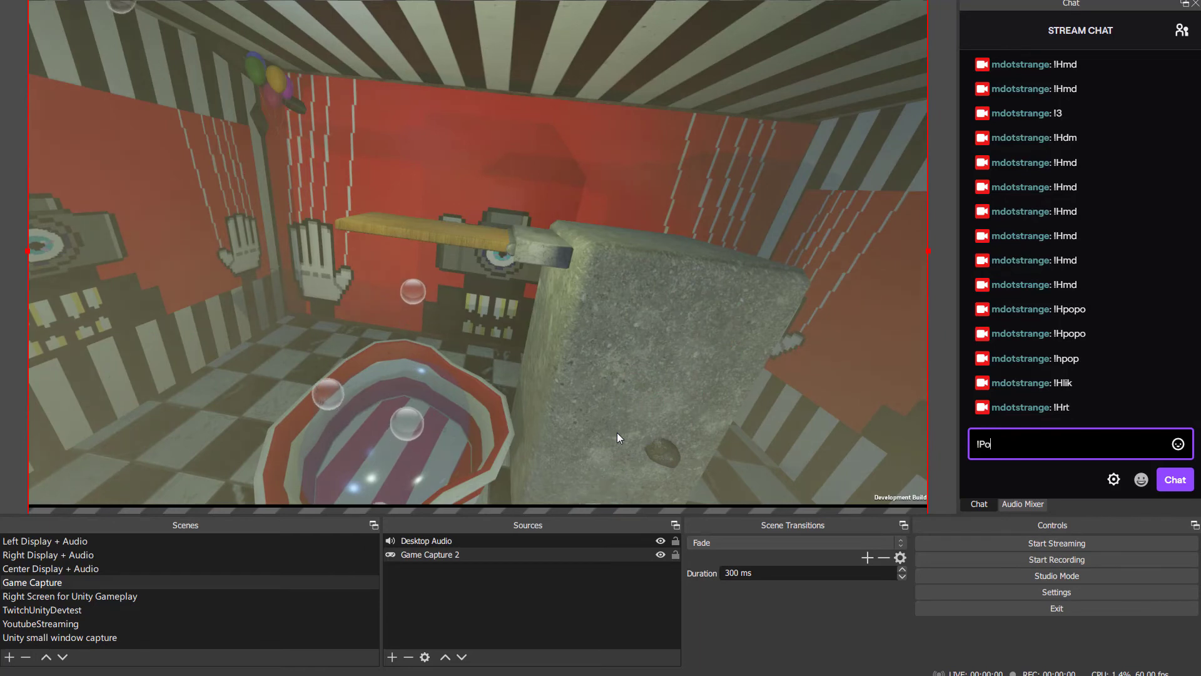
pyautogui.press('BackSpace')
pyautogui.press('BackSpace')
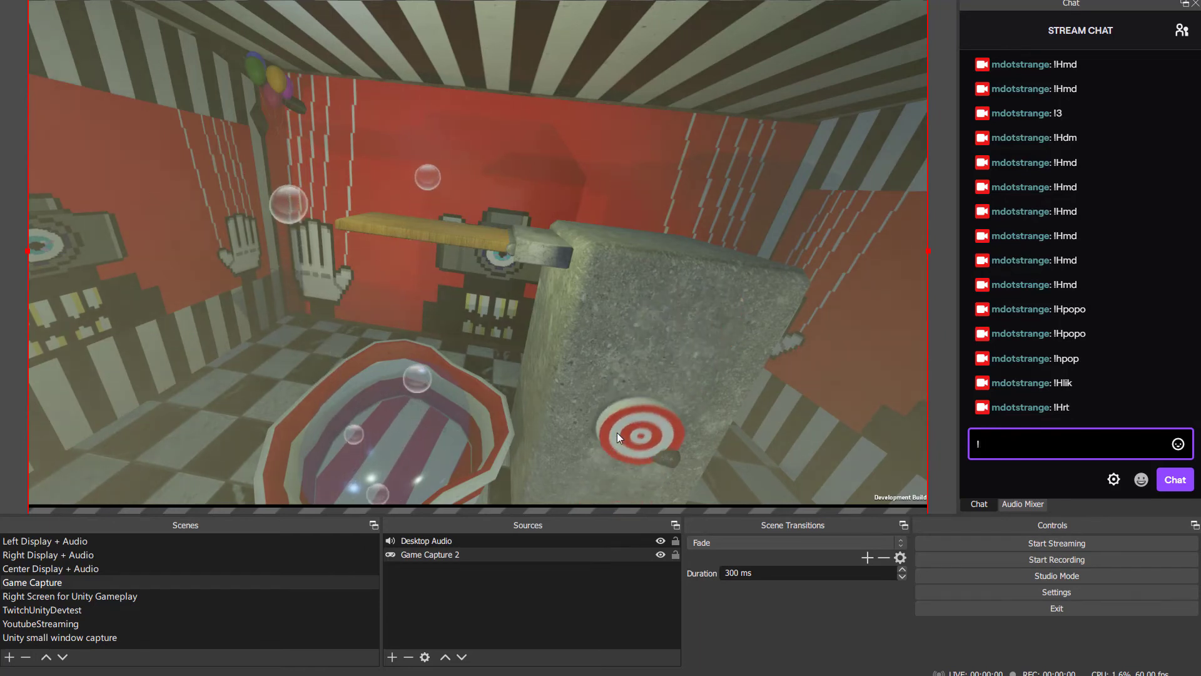
pyautogui.write('Hpo')
pyautogui.press('Return')
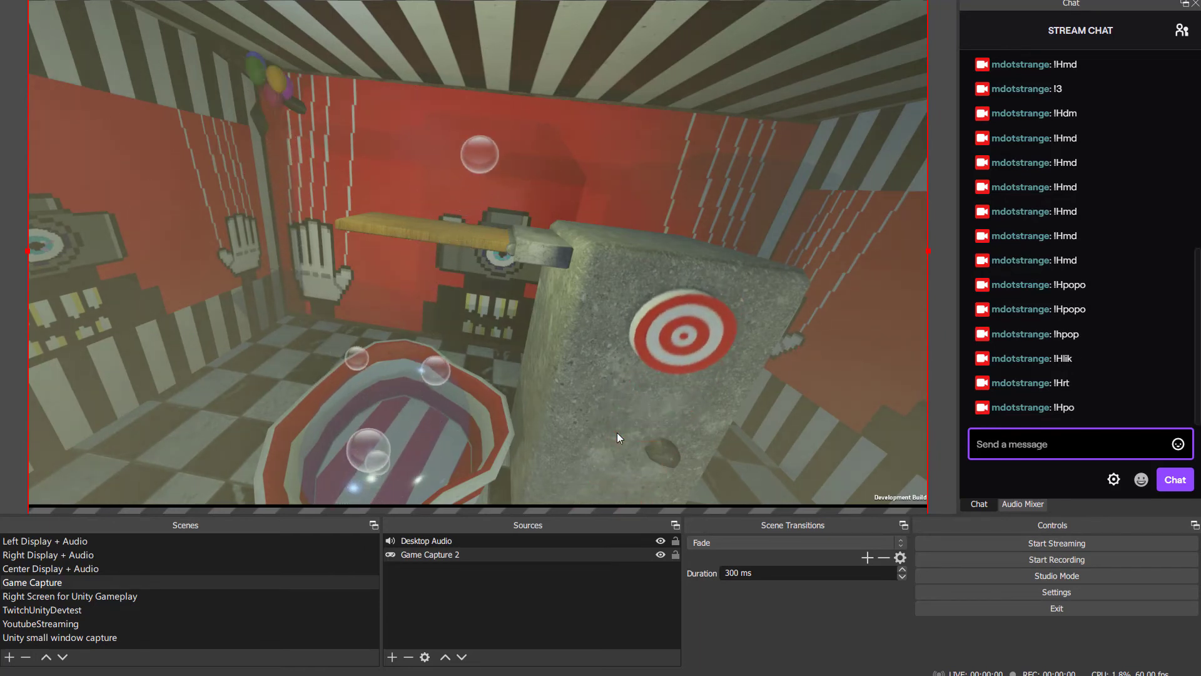
pyautogui.write('!Hpo')
pyautogui.press('Return')
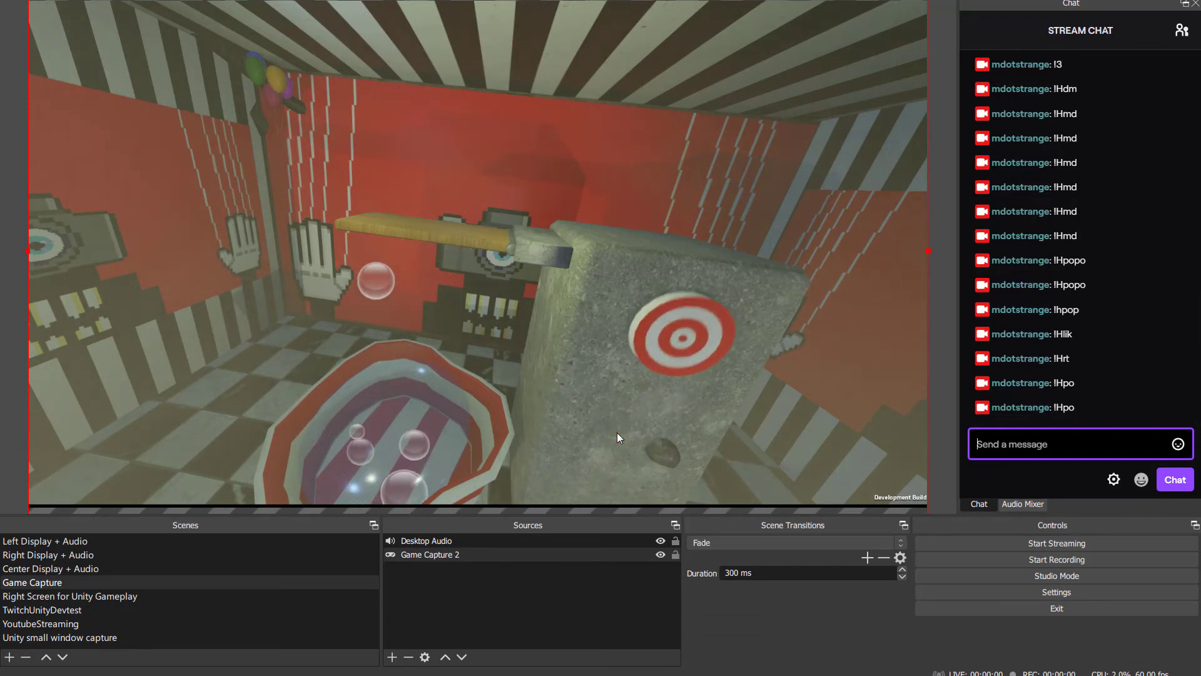
pyautogui.write('!Hdo')
pyautogui.press('Return')
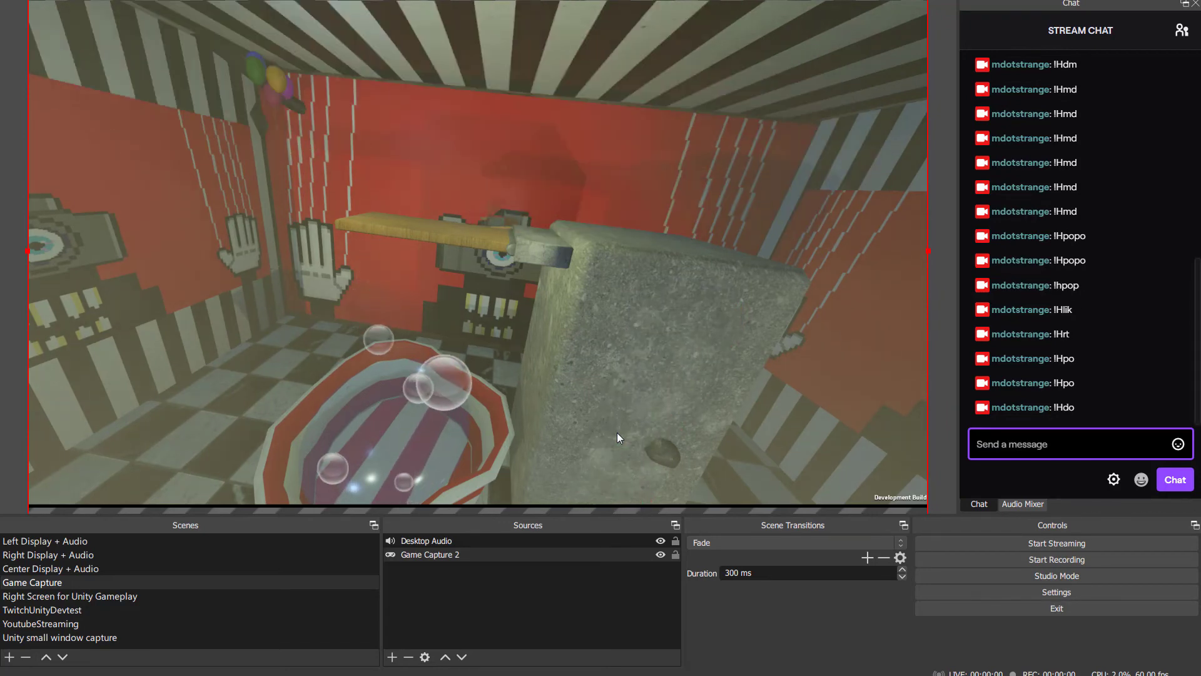
pyautogui.write('!Hdo')
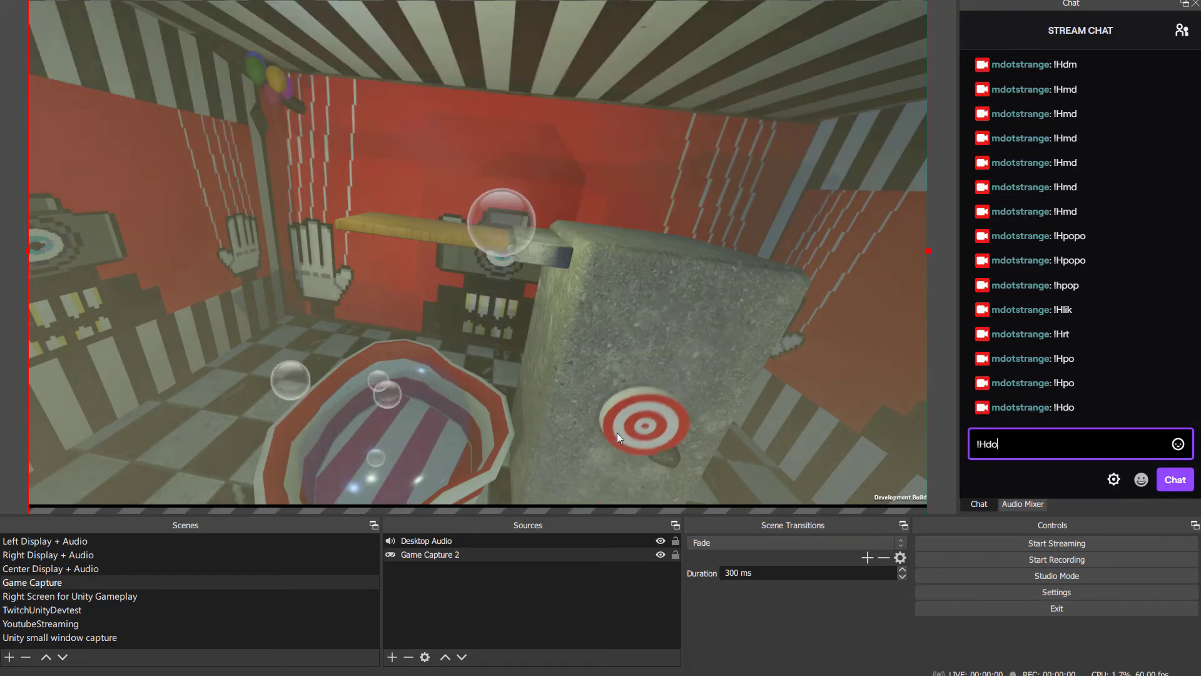
pyautogui.press('Return')
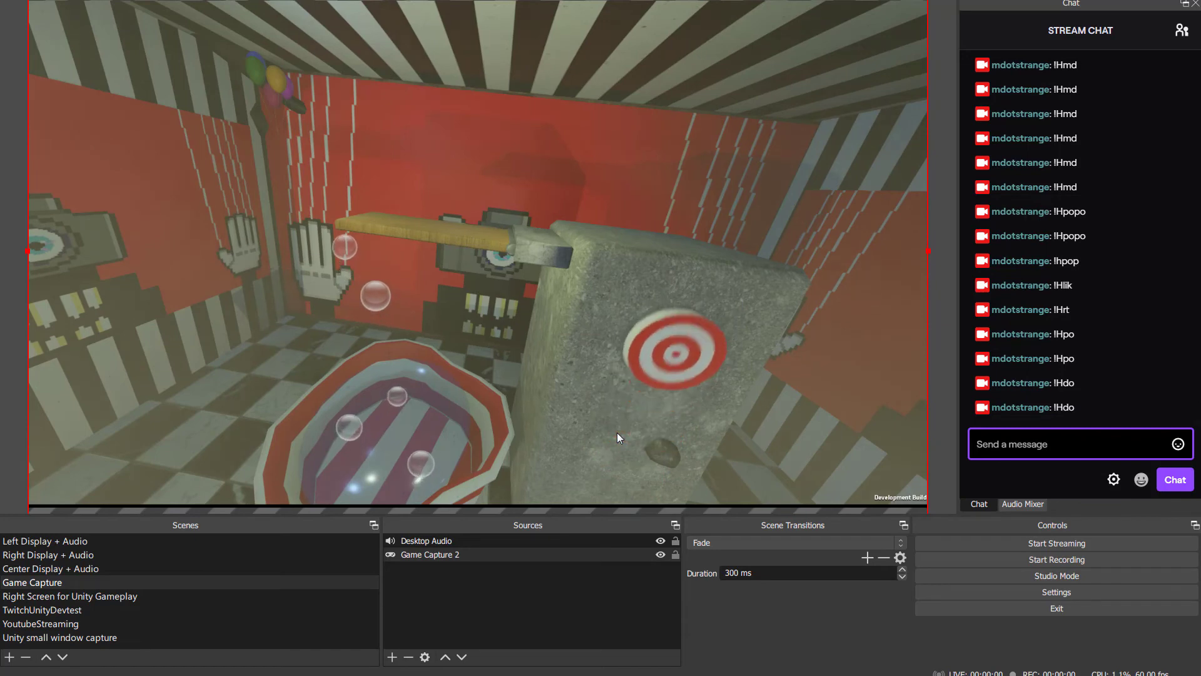
# Switch to camera 1 with !1, then send !Hdo, !hdo and the !heg eggplant throw
pyautogui.write('!1')
pyautogui.press('Return')
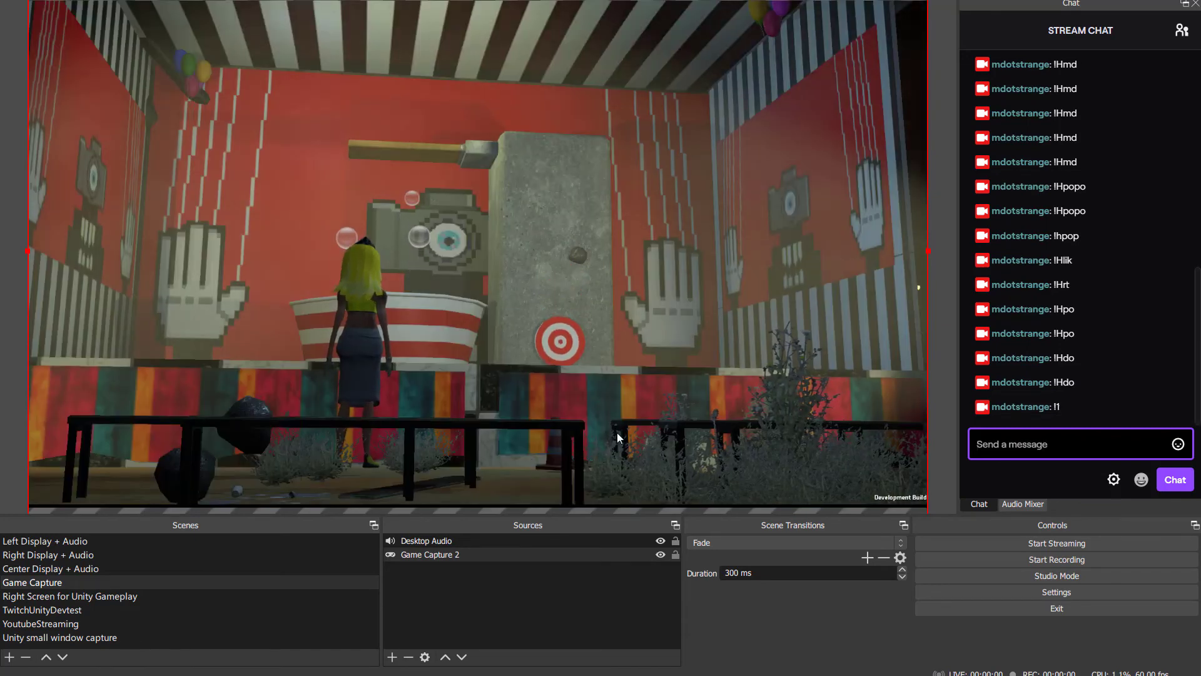
pyautogui.write('!Hdo')
pyautogui.press('Return')
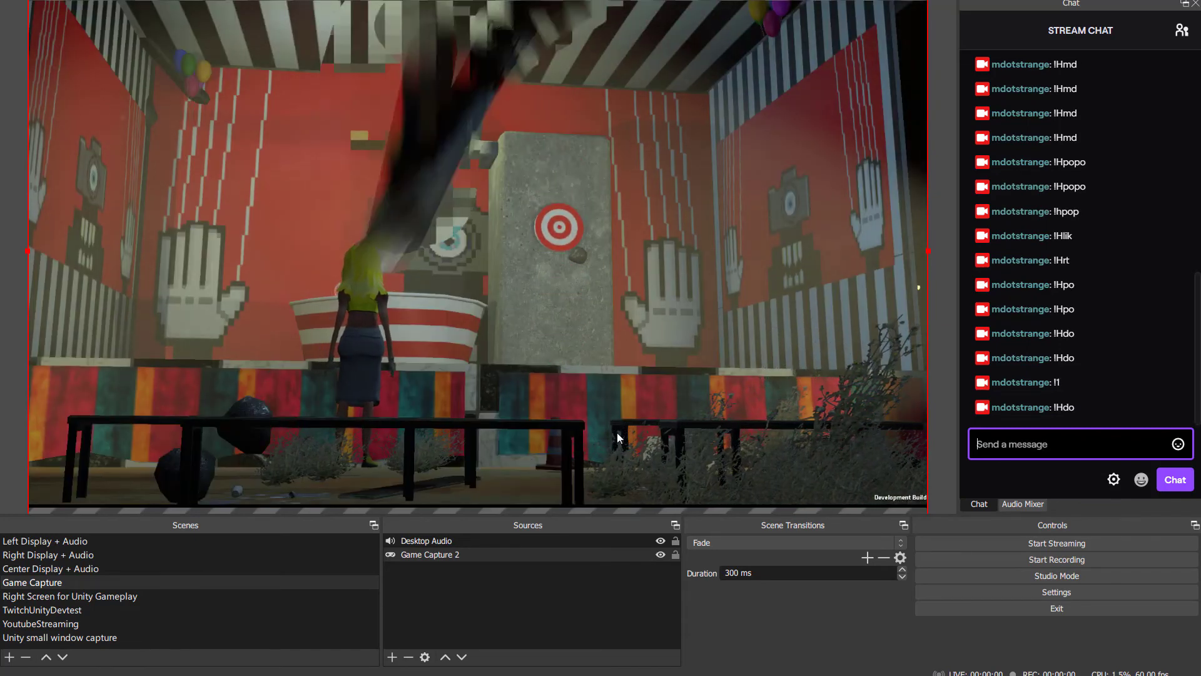
pyautogui.write('!hdo')
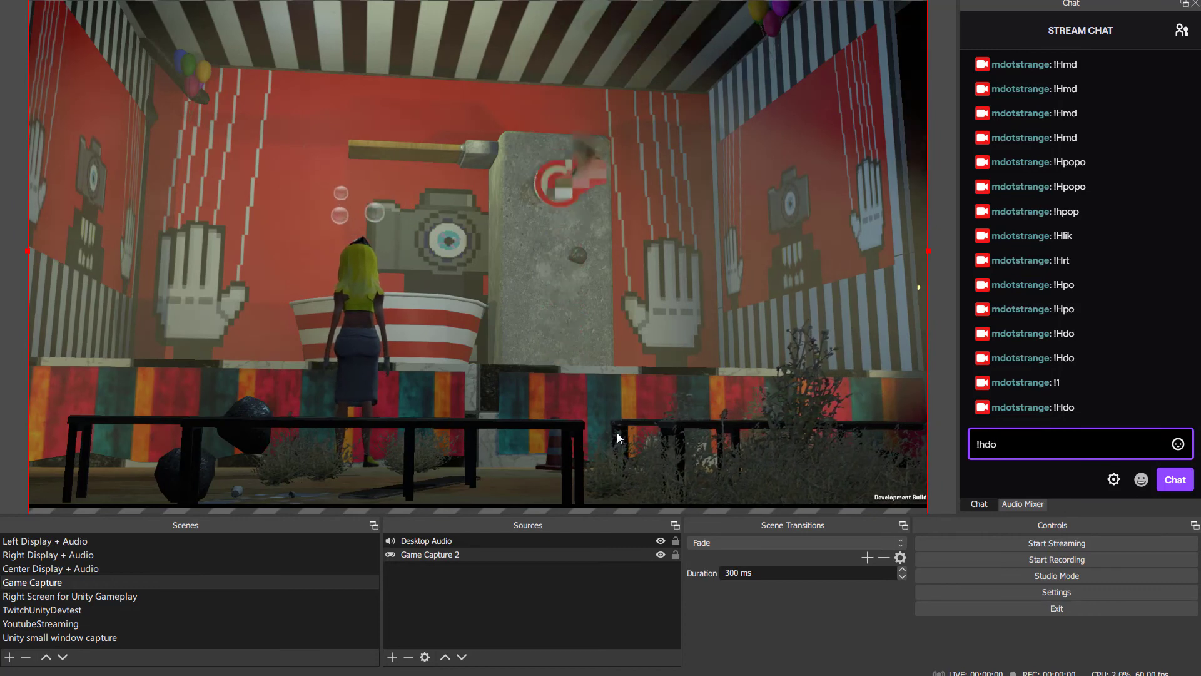
pyautogui.press('Return')
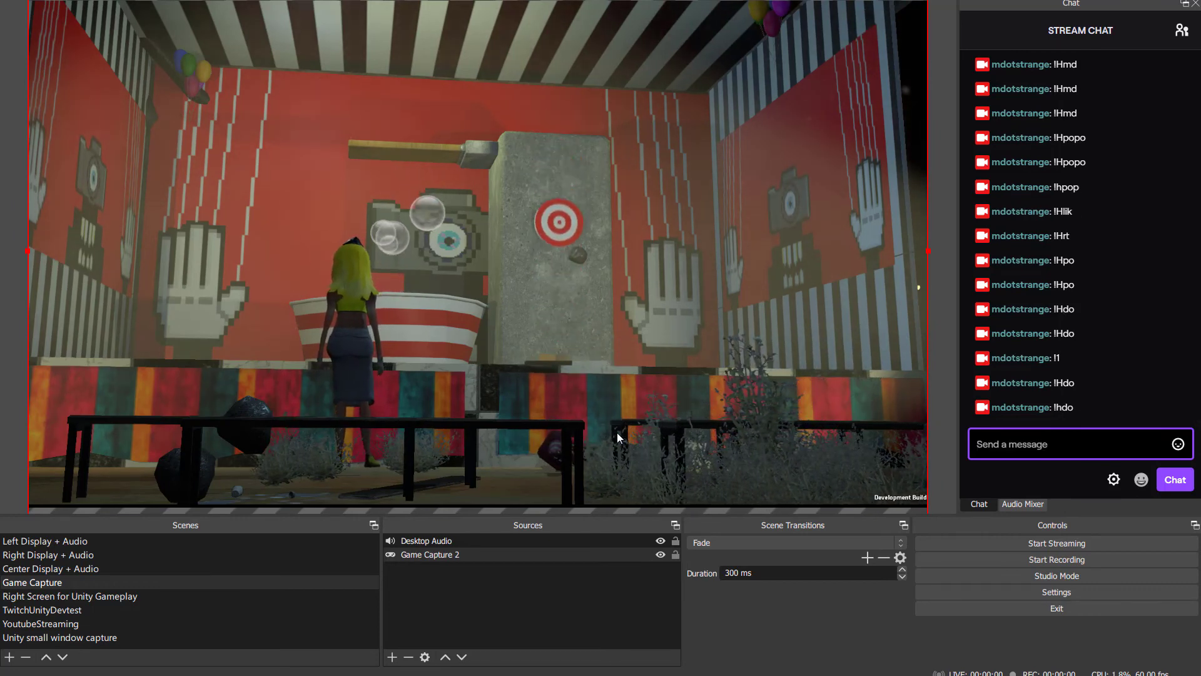
pyautogui.write('!h')
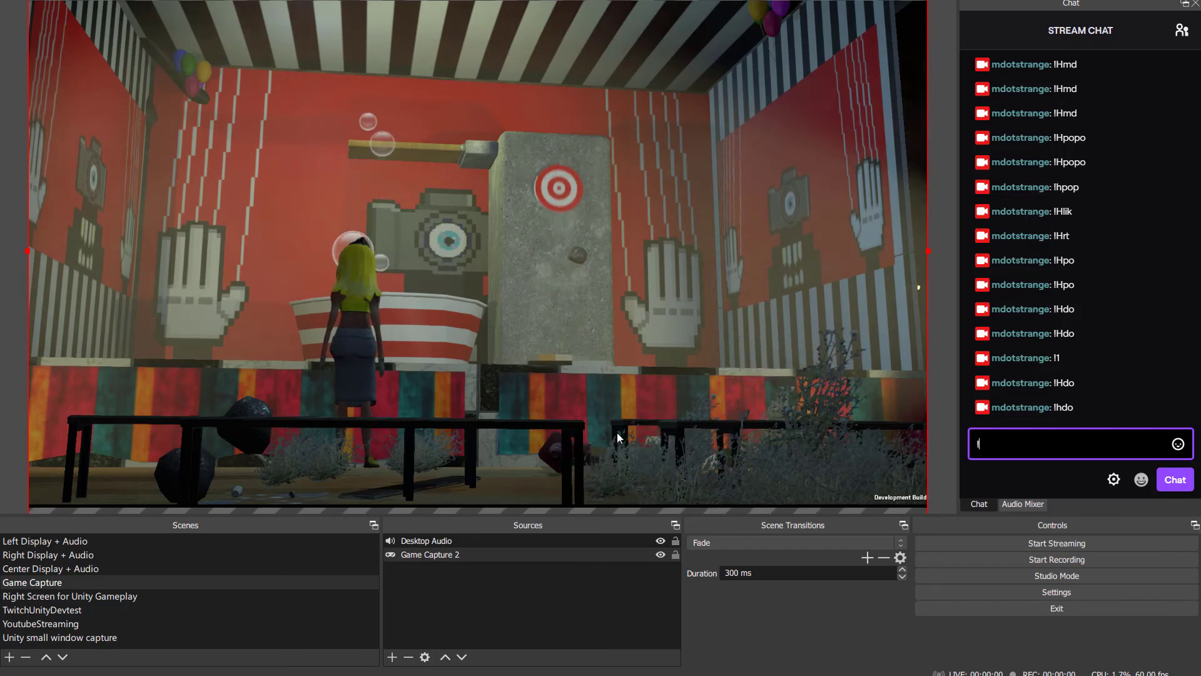
pyautogui.press('BackSpace')
pyautogui.press('BackSpace')
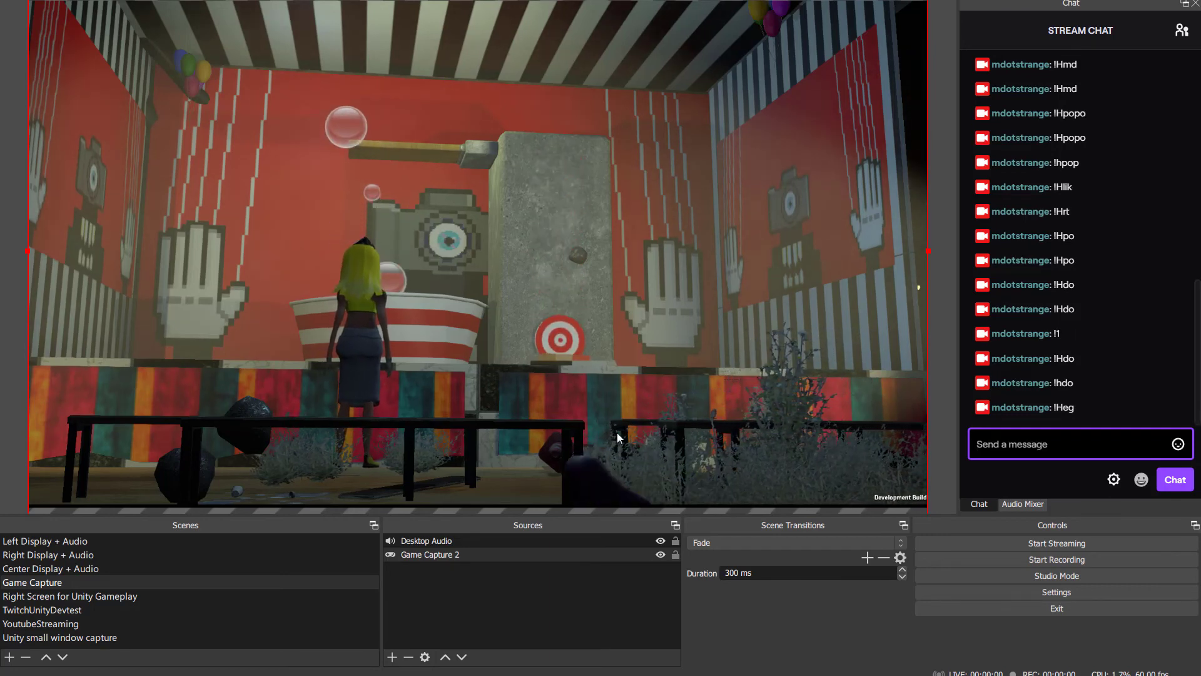
pyautogui.write('!heg')
pyautogui.press('Return')
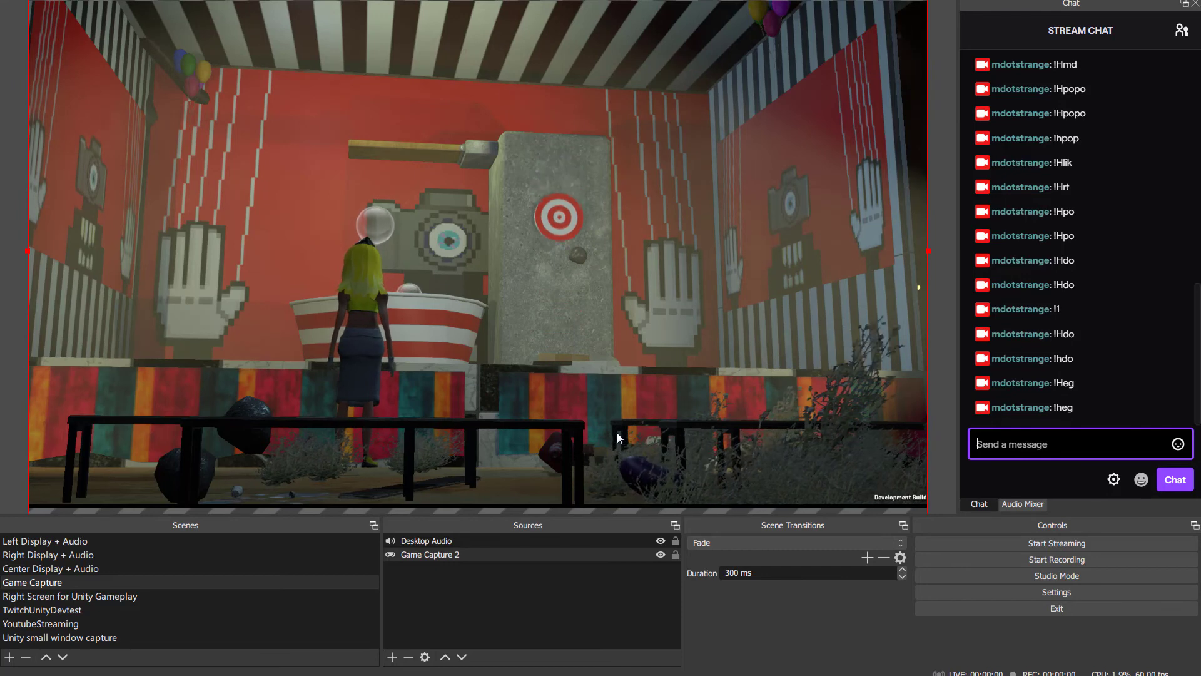
# Switch to camera 2 with !2 and throw two more eggplants with !Heg
pyautogui.write('!')
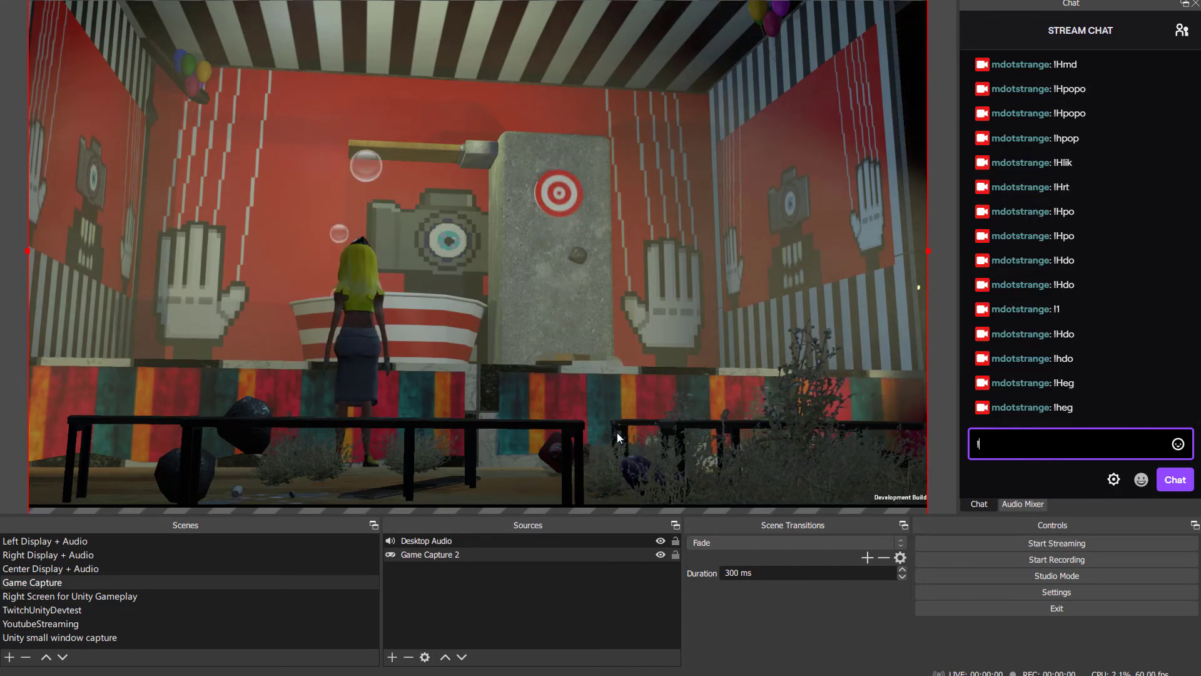
pyautogui.write('2')
pyautogui.press('Return')
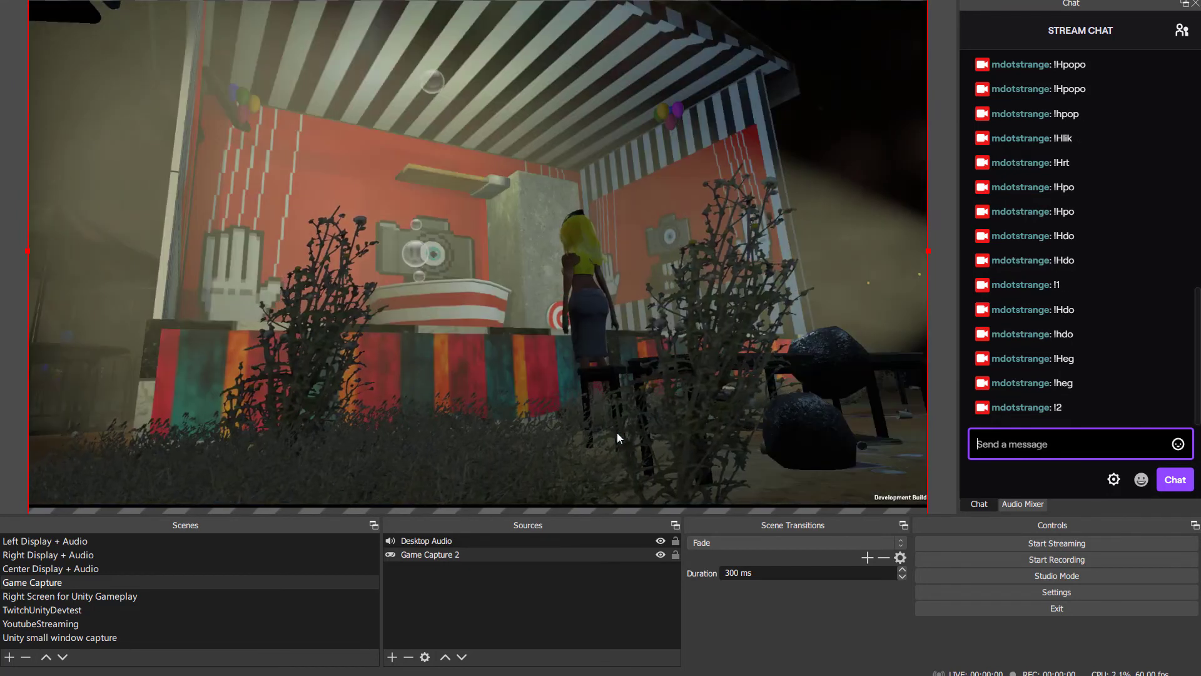
pyautogui.write('!Heg')
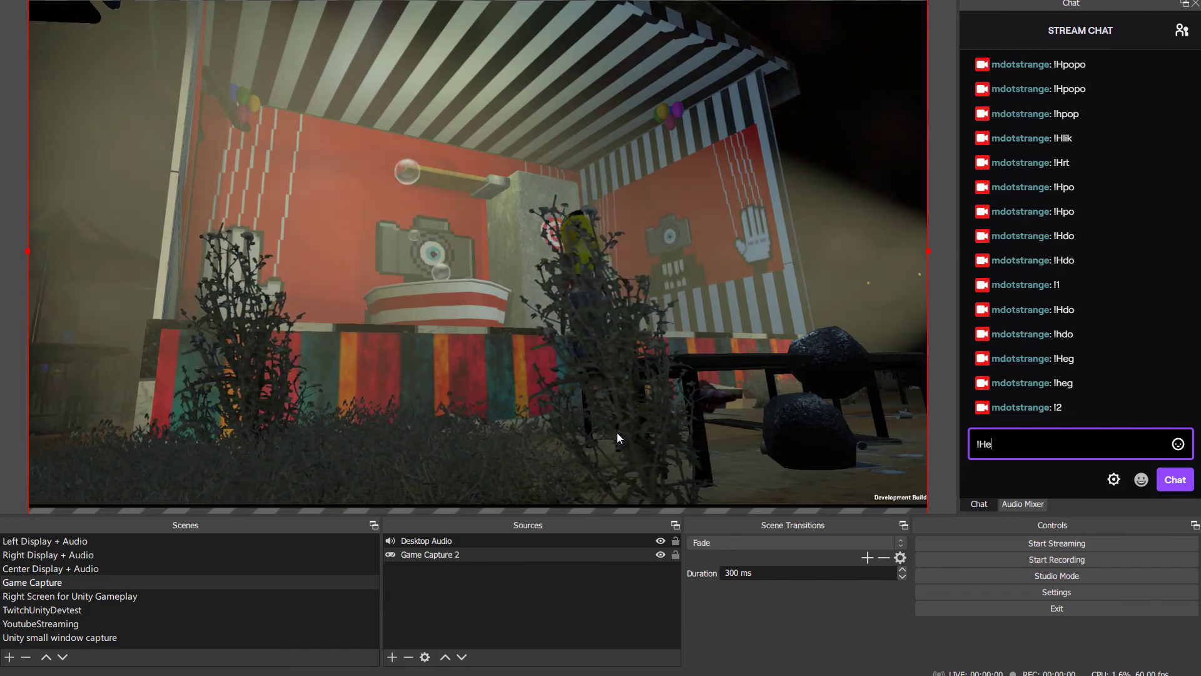
pyautogui.press('Return')
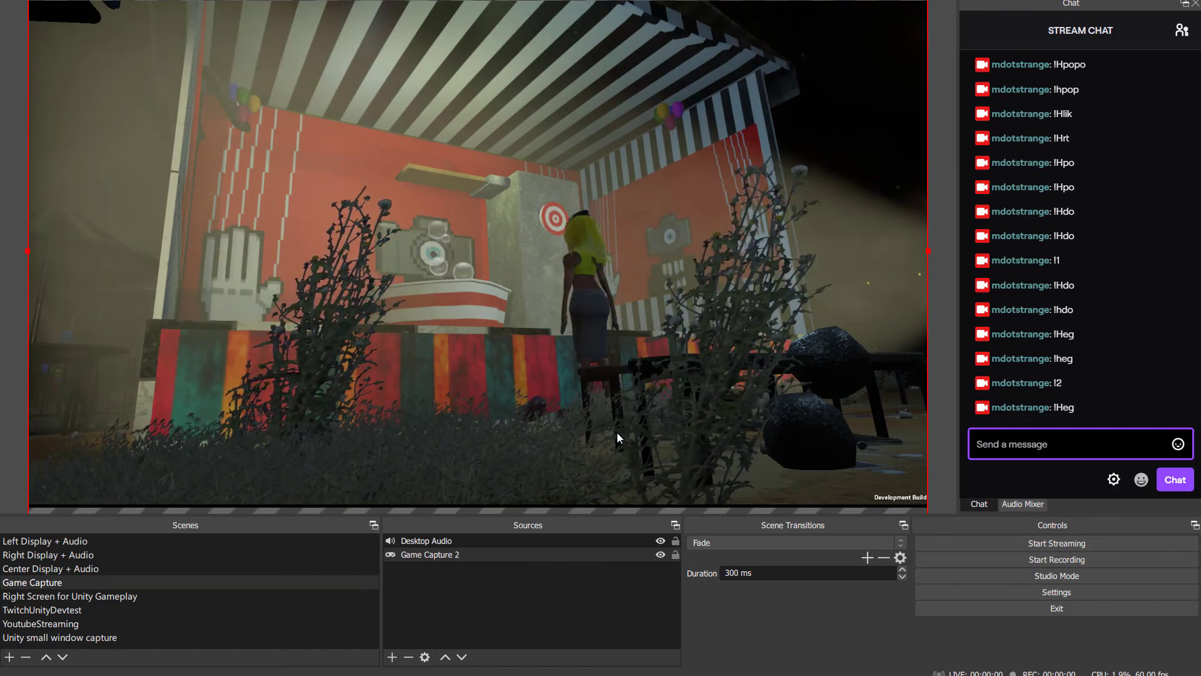
pyautogui.write('!Heg')
pyautogui.press('Return')
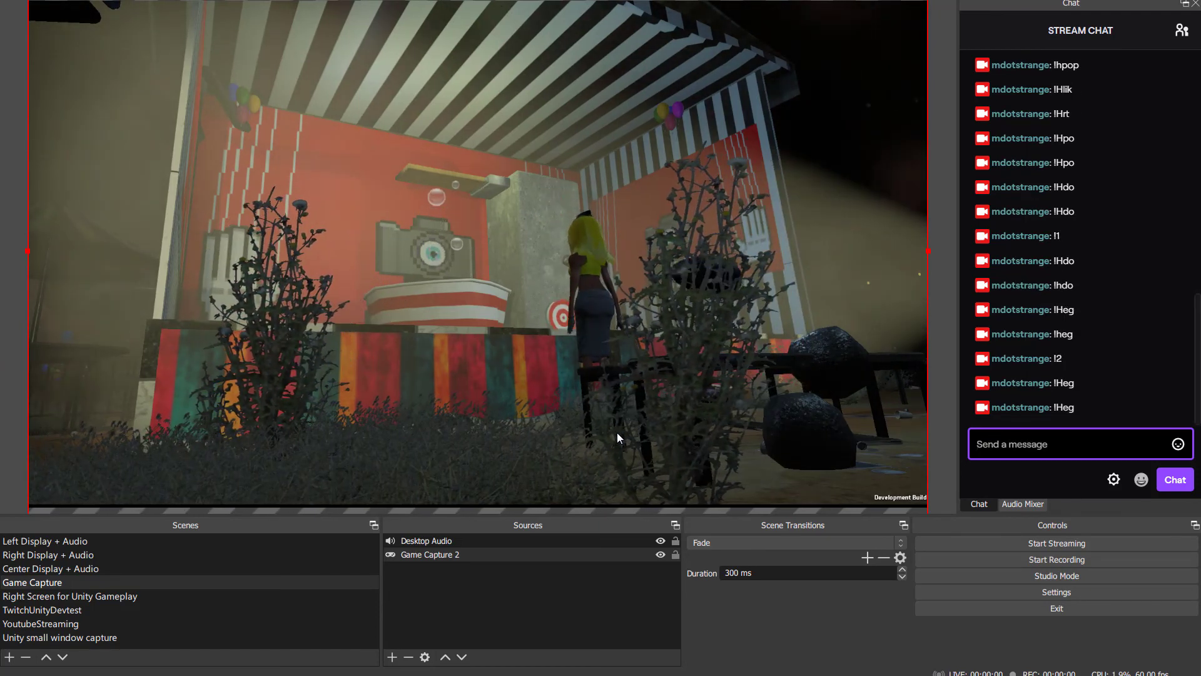